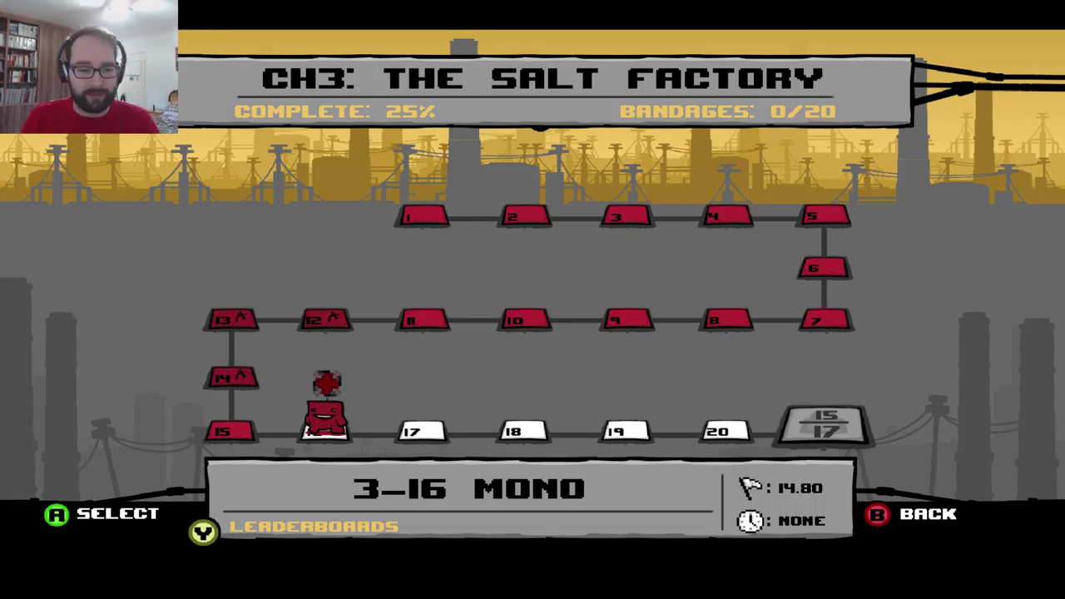
Step: Pick level 3-16 Mono and confirm Ogmo as the character to begin the run
{"action": "key", "text": "Return"}
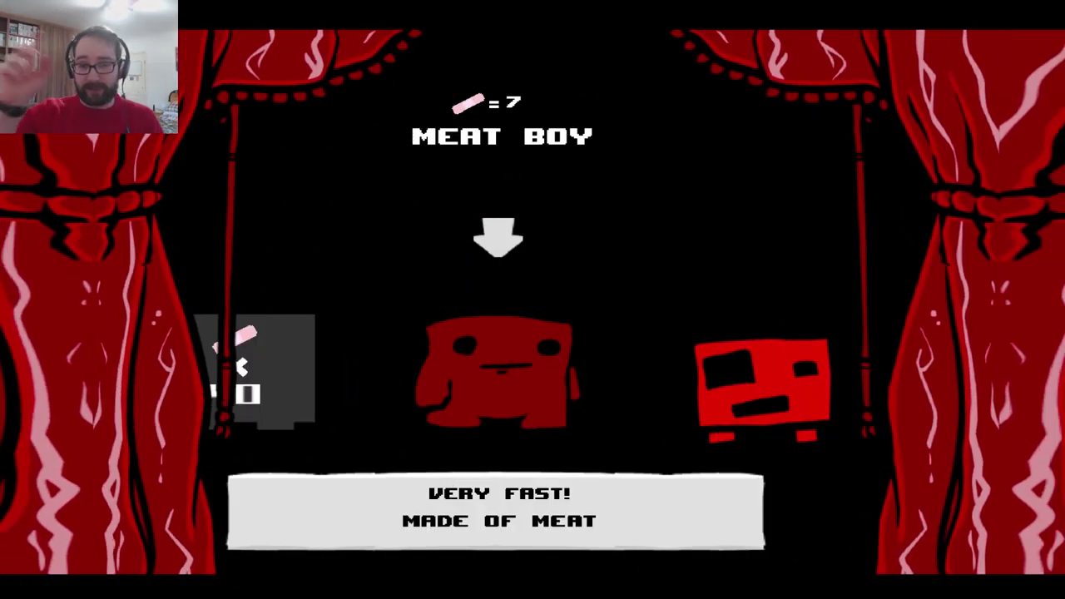
{"action": "key", "text": "Right"}
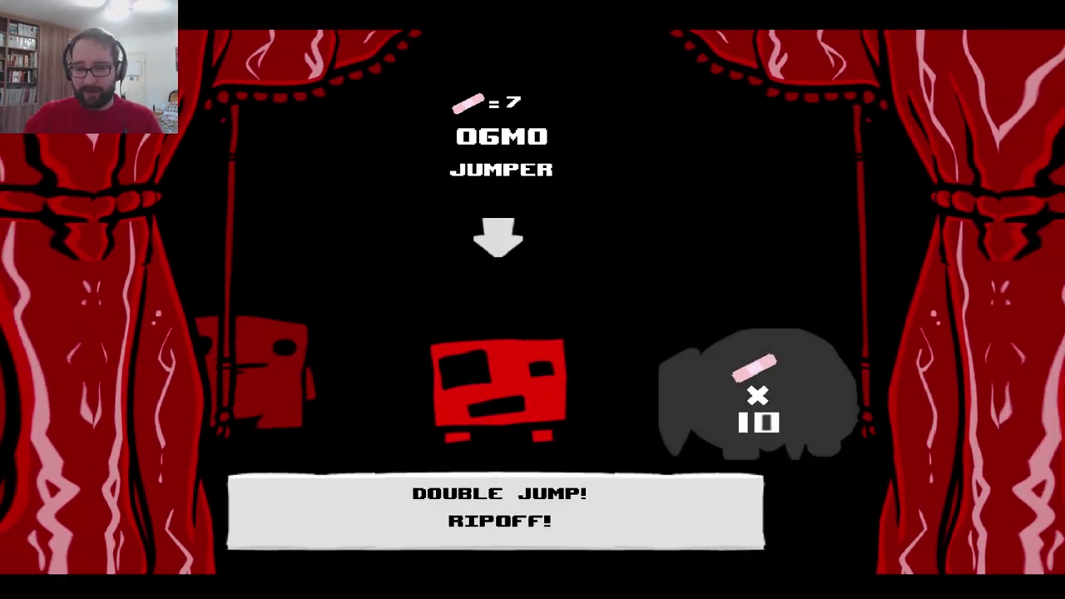
{"action": "key", "text": "Return"}
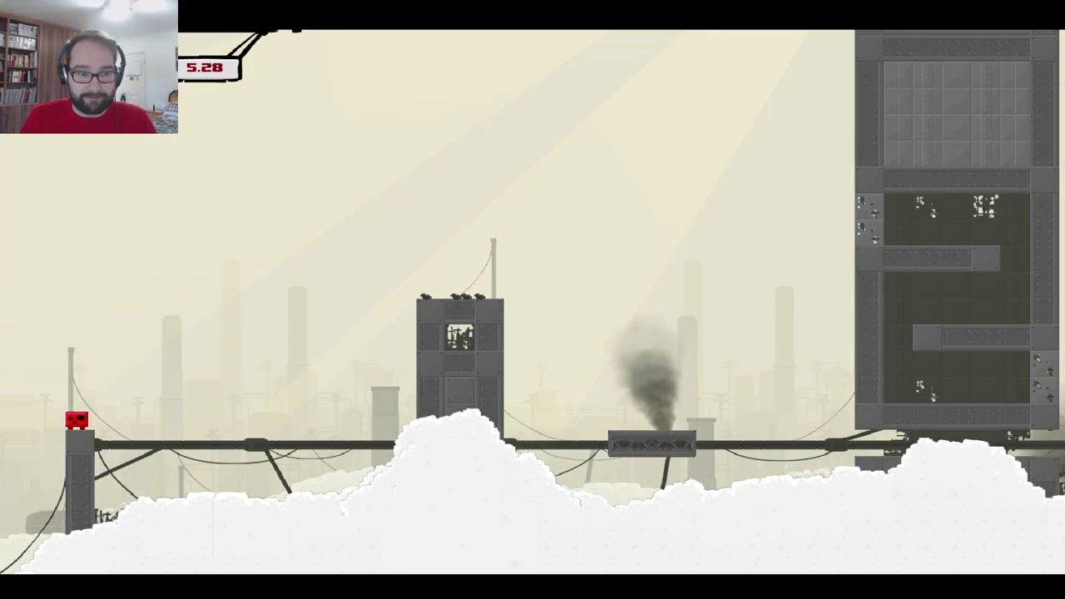
Step: Jump to the tower, wall-jump its left side and ride the moving platform up
{"action": "key", "text": "Right"}
{"action": "key", "text": "space"}
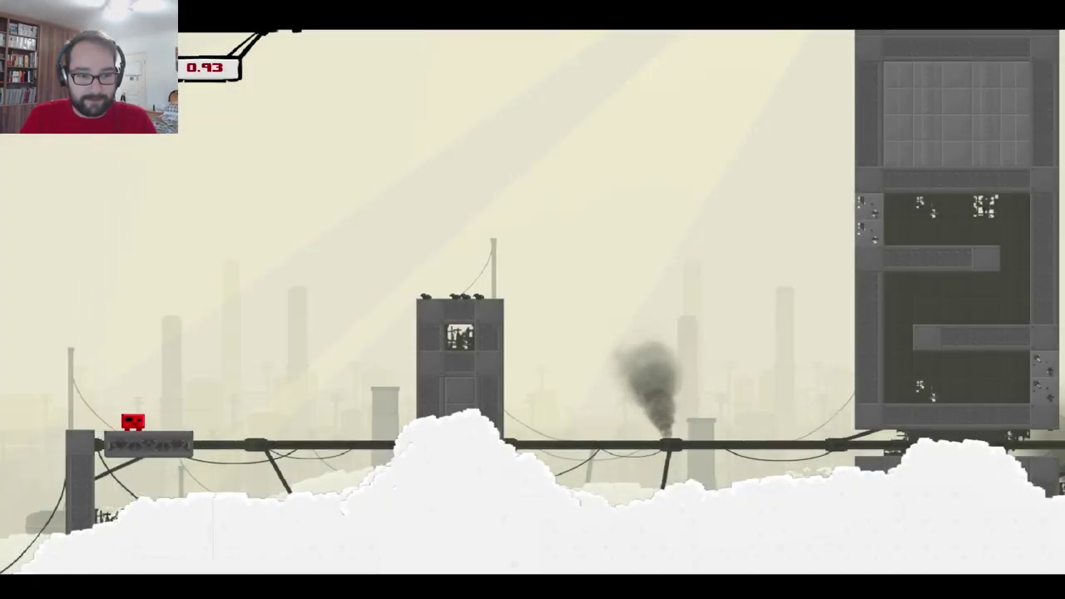
{"action": "key", "text": "Right"}
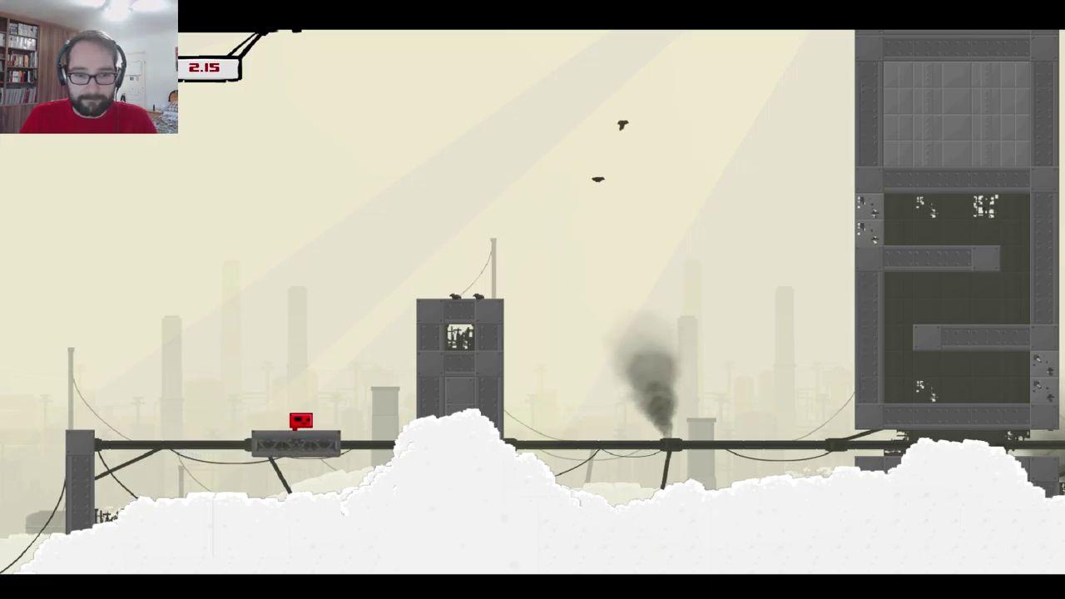
{"action": "key", "text": "space"}
{"action": "key", "text": "Right"}
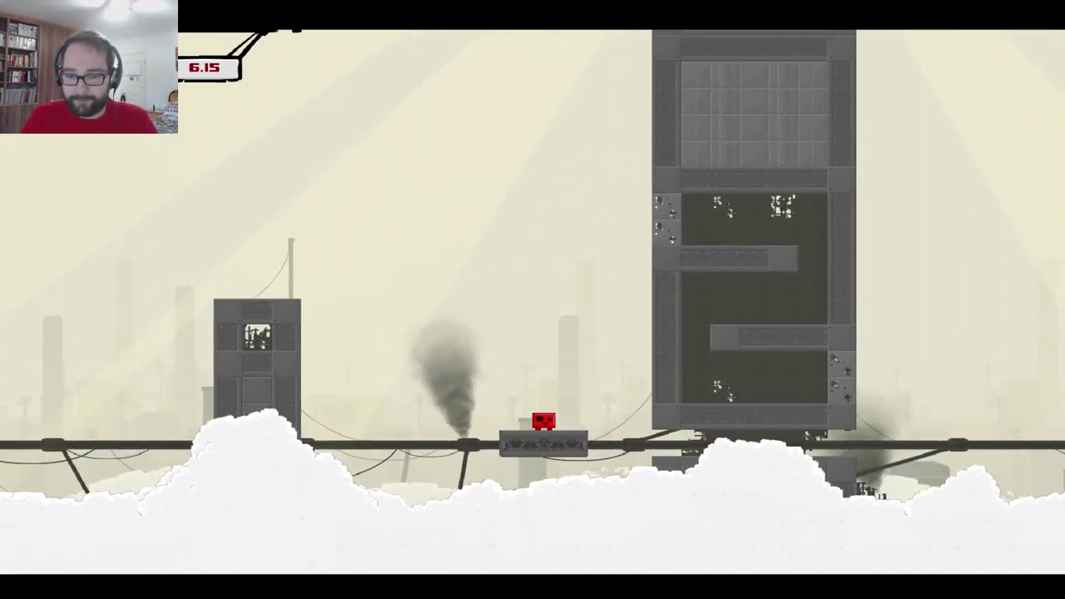
{"action": "key", "text": "space"}
{"action": "key", "text": "space"}
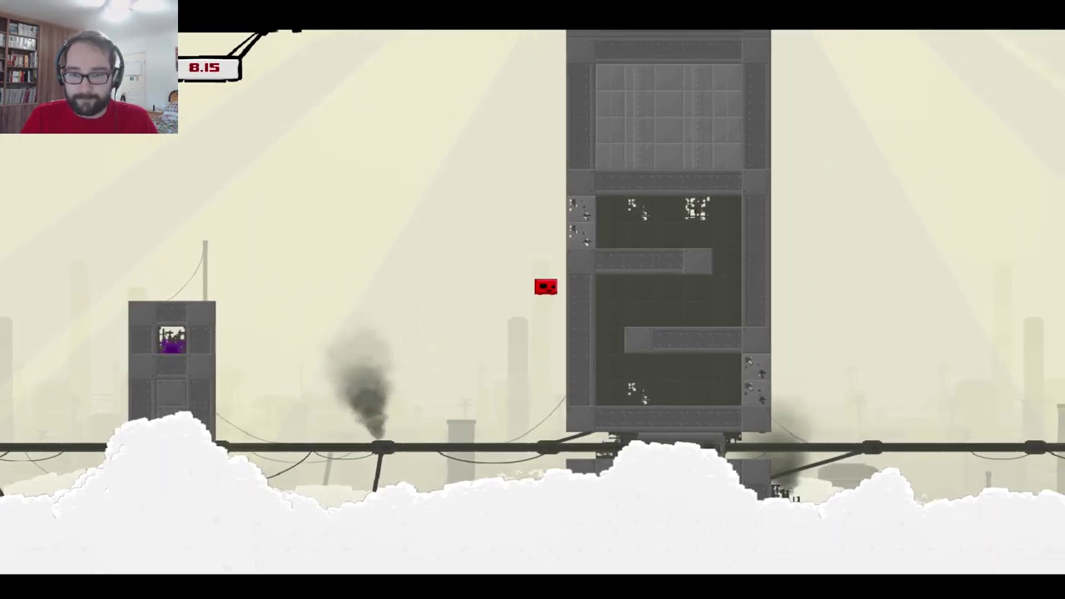
{"action": "key", "text": "space"}
Step: Drop through the tower opening into the lower room and break the crumbling wall
{"action": "key", "text": "Right"}
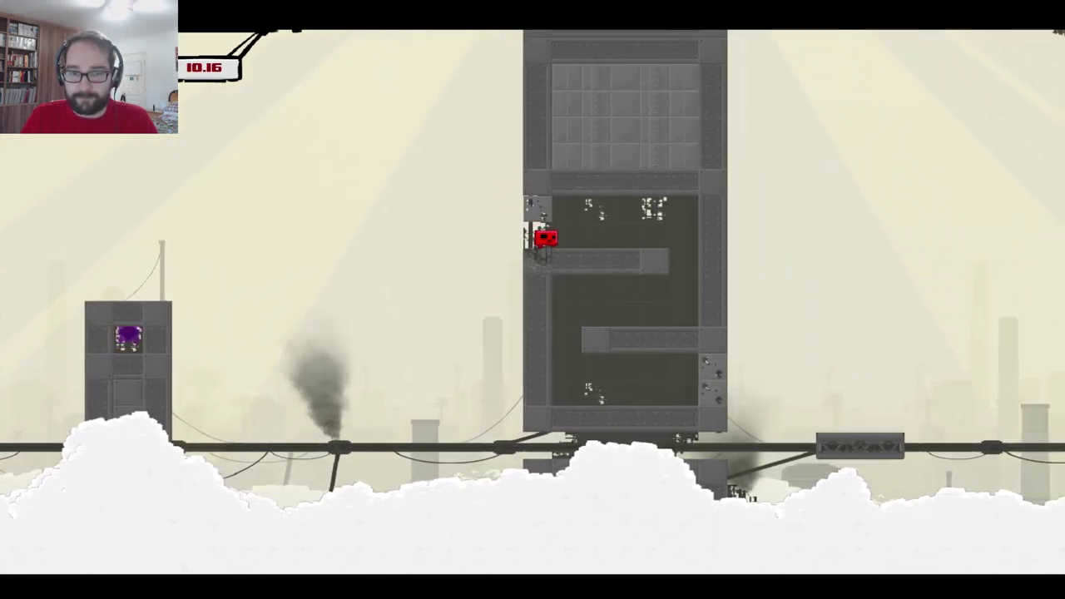
{"action": "key", "text": "Left"}
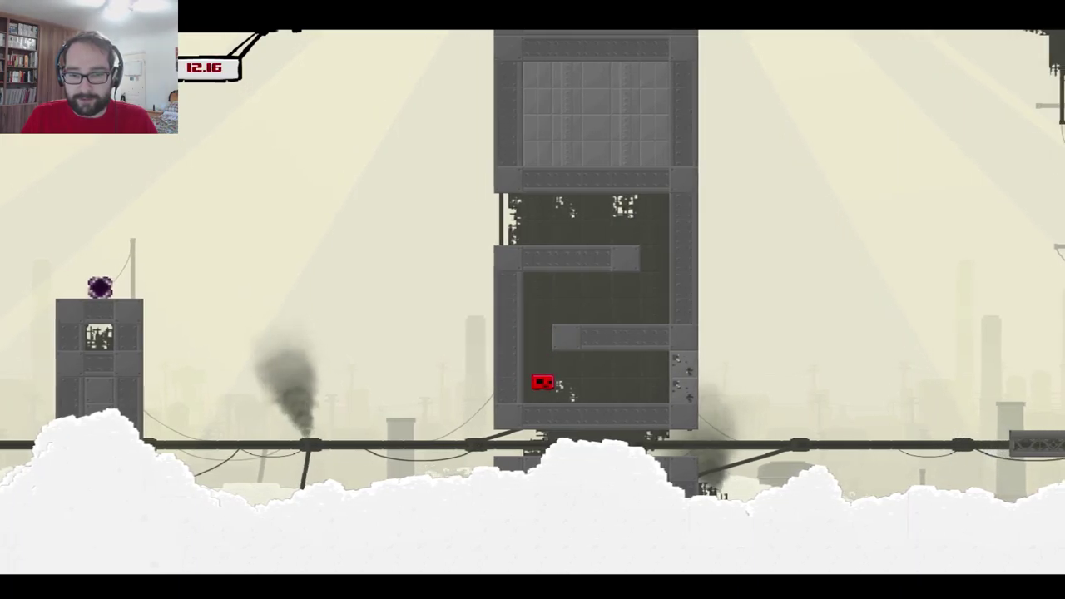
{"action": "key", "text": "Right"}
{"action": "key", "text": "Left"}
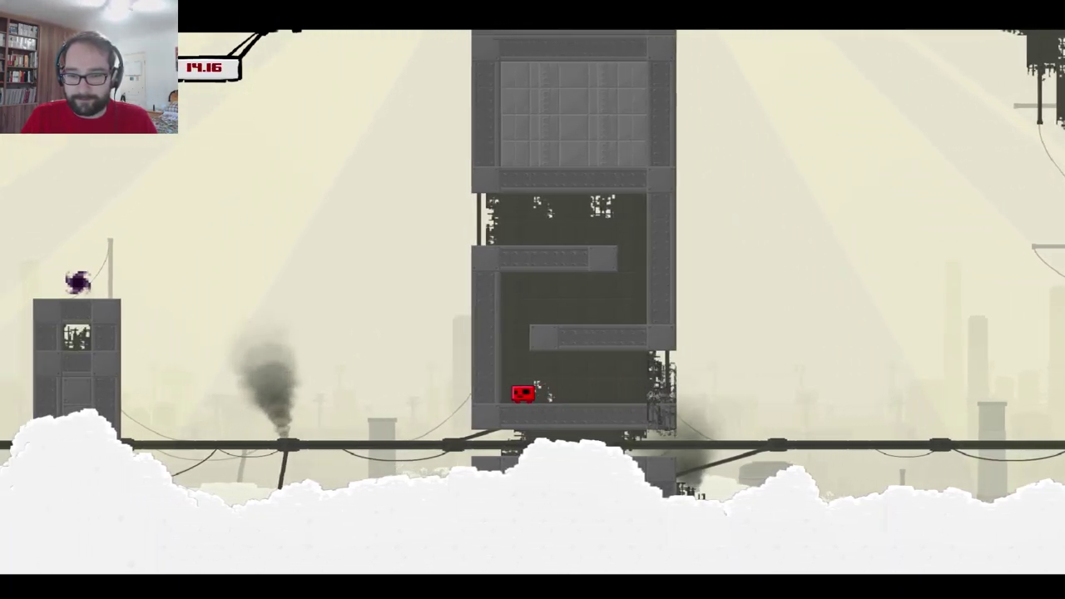
{"action": "key", "text": "Right"}
{"action": "key", "text": "Right"}
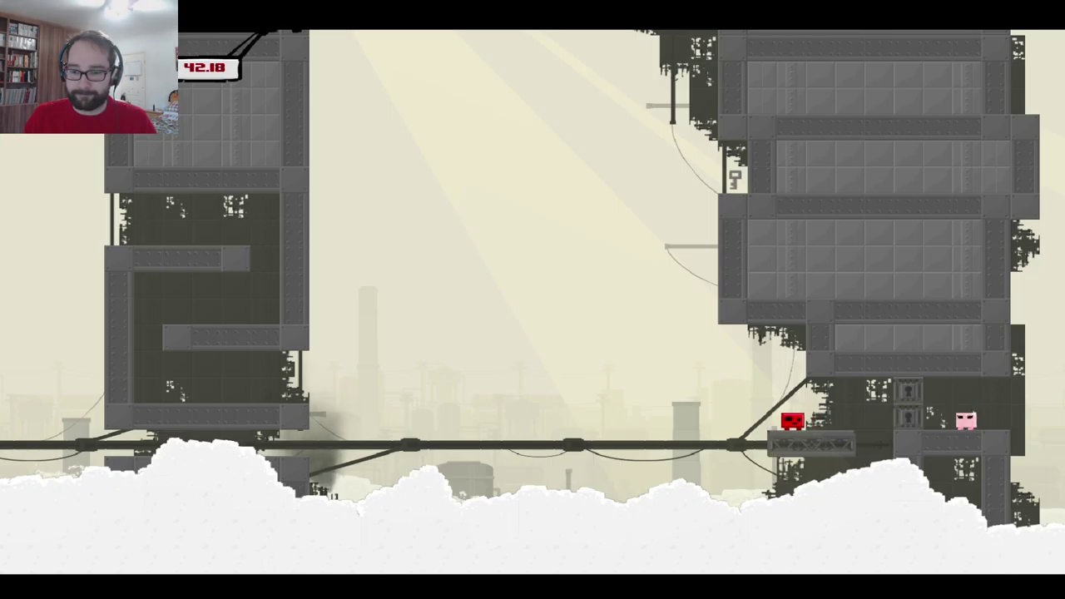
Step: Grab the key on the high ledge, reach Bandage Girl, and continue to 3-17 Rustic
{"action": "key", "text": "Left"}
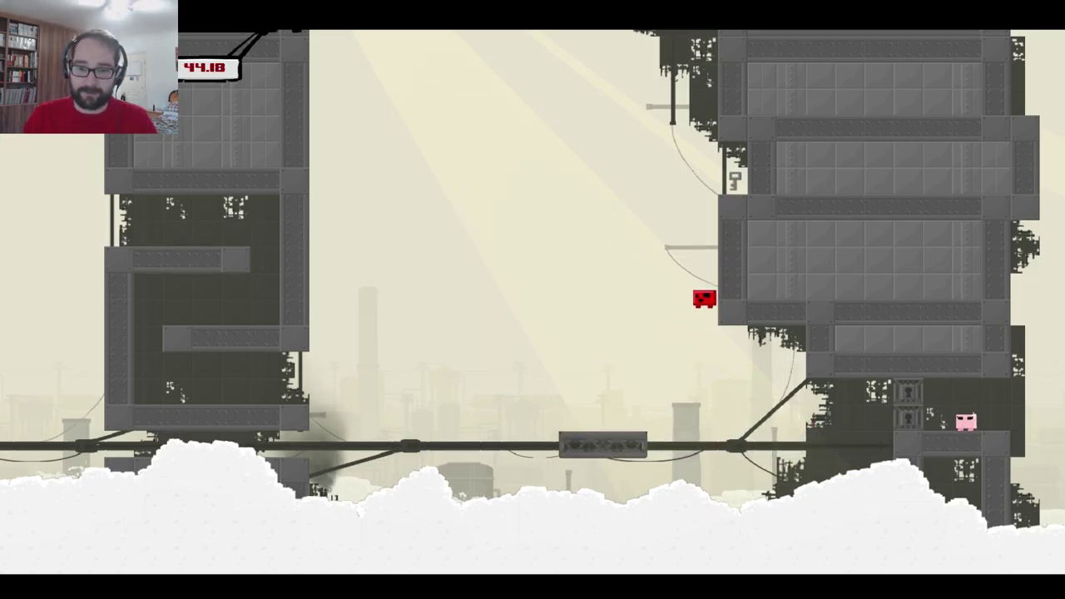
{"action": "key", "text": "Right"}
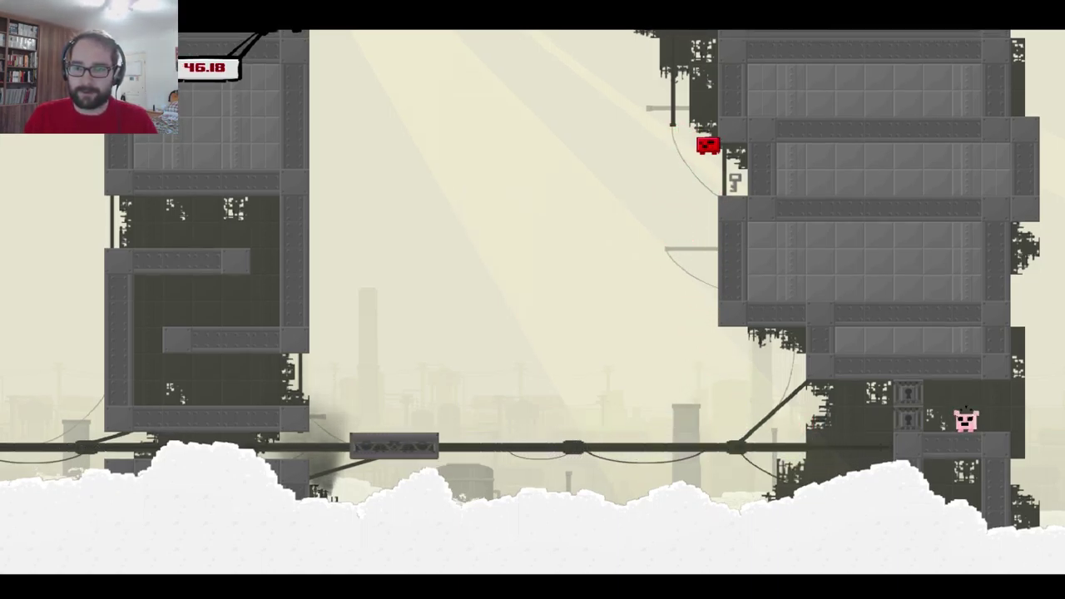
{"action": "key", "text": "Right"}
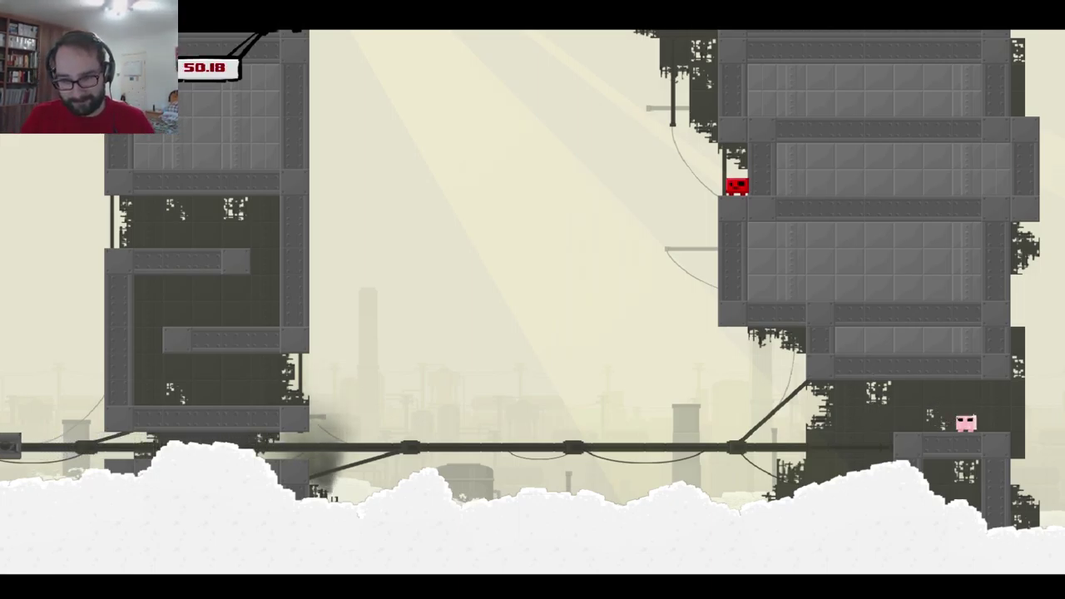
{"action": "key", "text": "Left"}
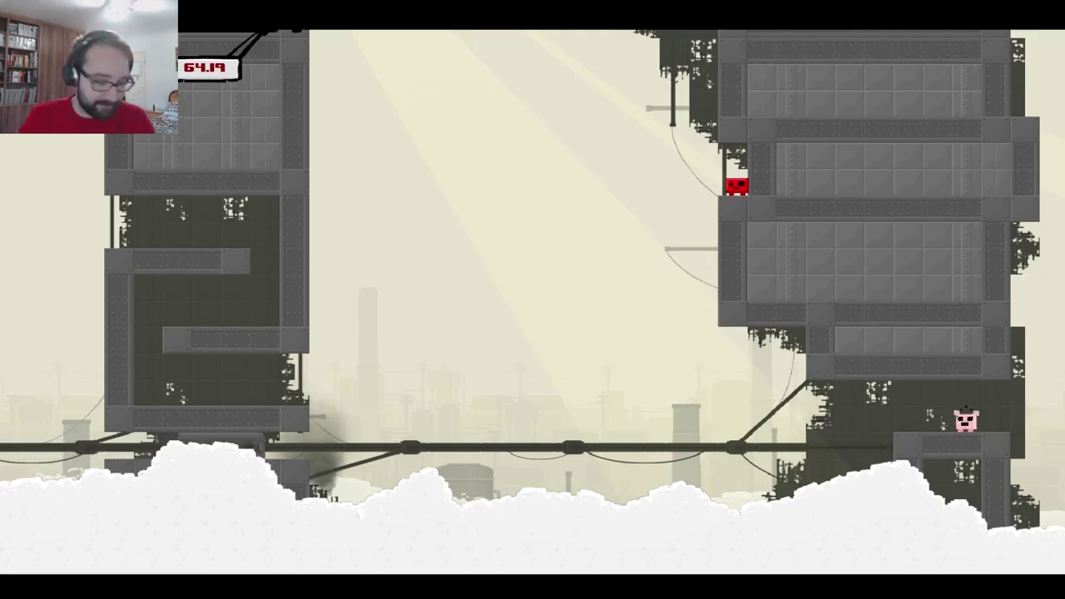
{"action": "key", "text": "Left"}
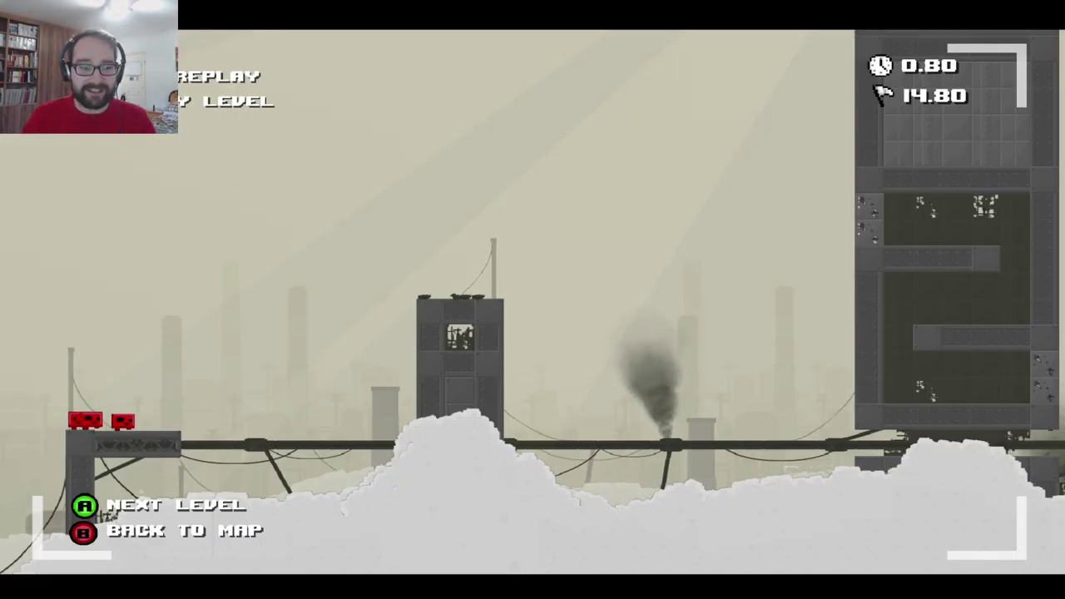
{"action": "key", "text": "Return"}
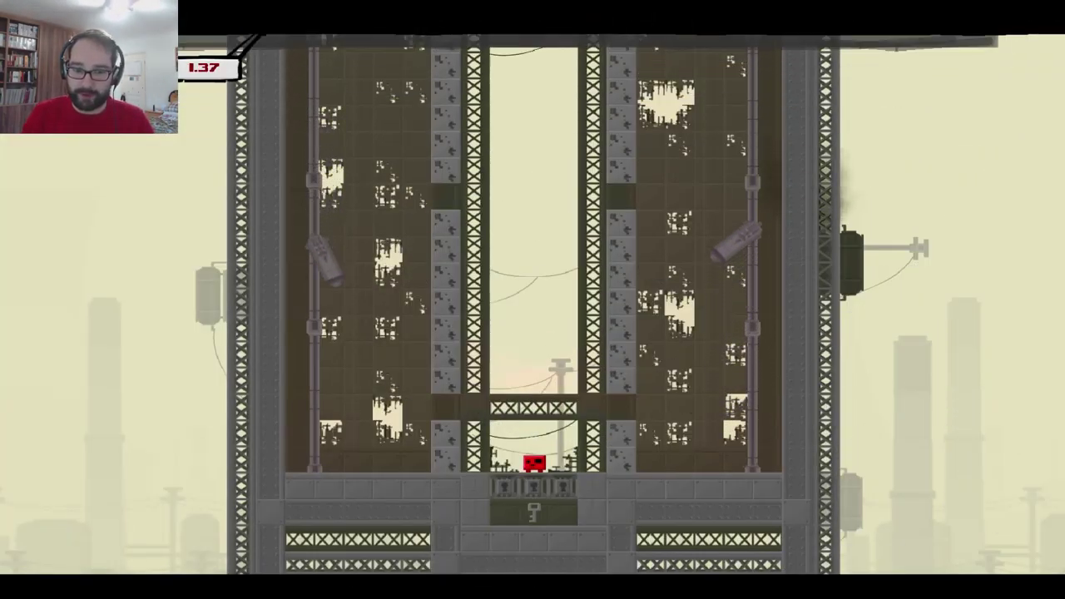
Step: Jump onto the girder ledge and wall-jump up the shaft to the crossbeam ledge
{"action": "key", "text": "Right"}
{"action": "key", "text": "space"}
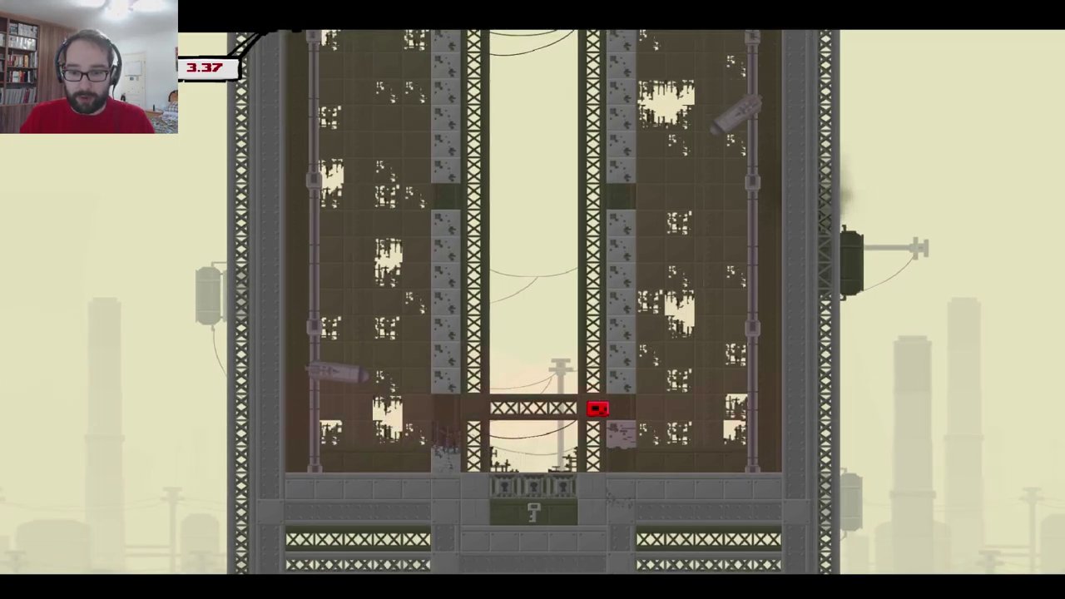
{"action": "key", "text": "Left"}
{"action": "key", "text": "space"}
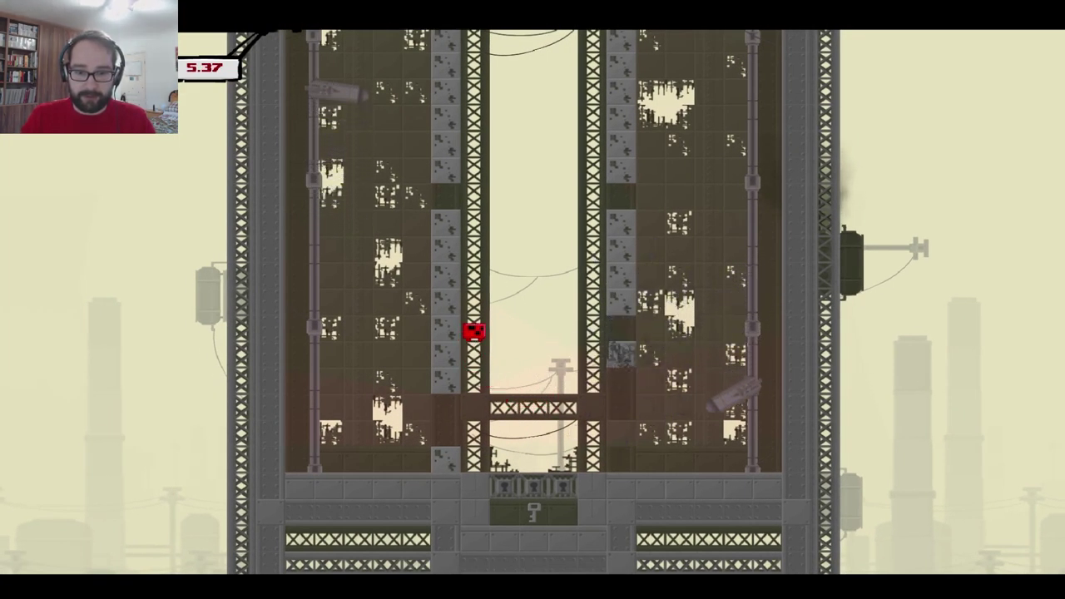
{"action": "key", "text": "space"}
{"action": "key", "text": "space"}
{"action": "key", "text": "space"}
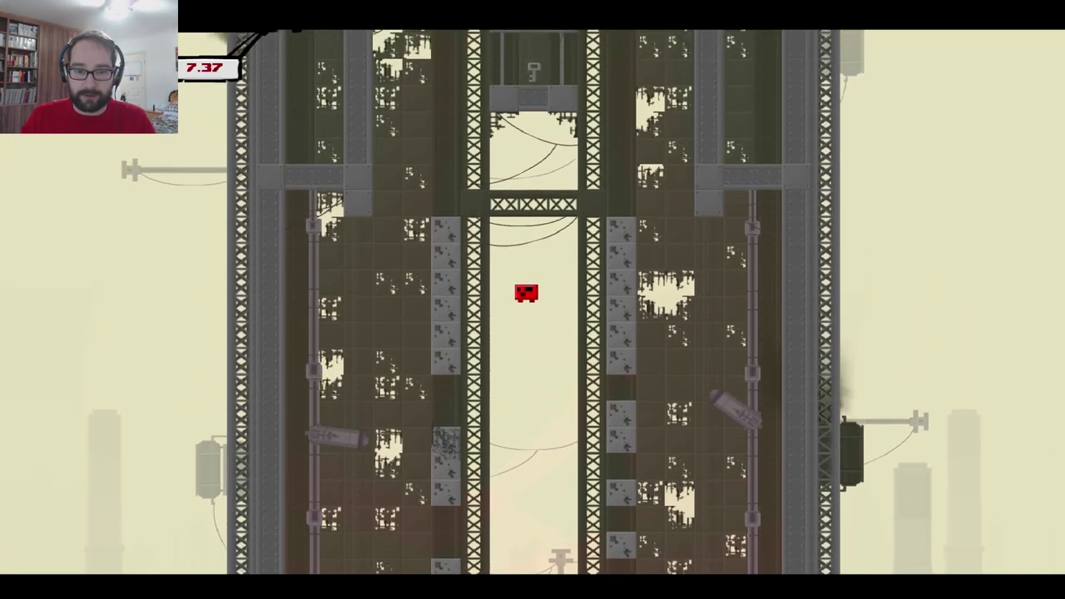
{"action": "key", "text": "space"}
{"action": "key", "text": "Left"}
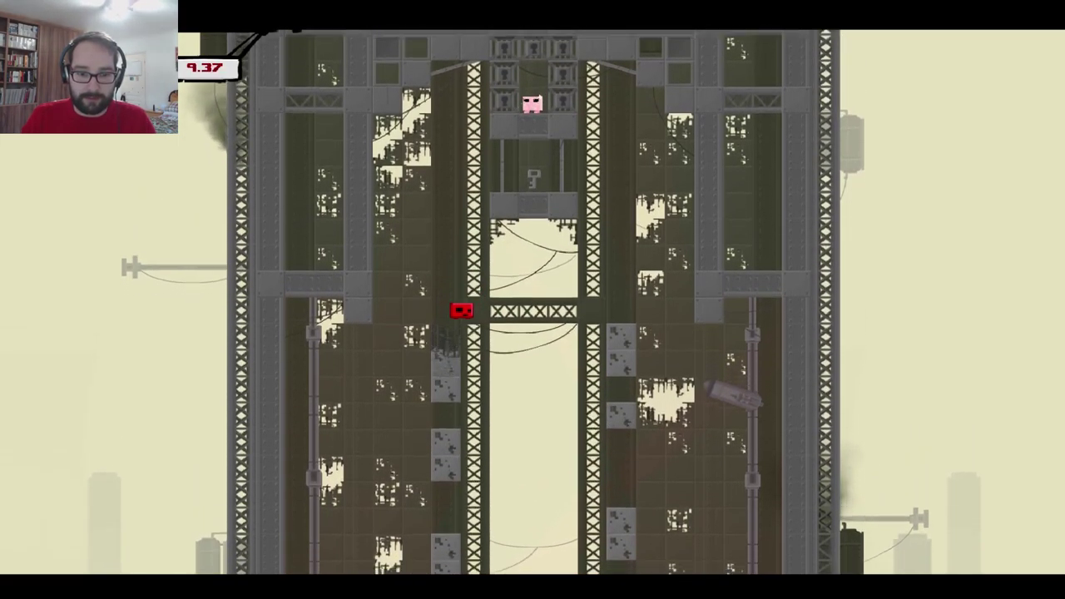
Step: Grab the key in the key chamber, then wall-jump up to the left ledge
{"action": "key", "text": "Left"}
{"action": "key", "text": "space"}
{"action": "key", "text": "space"}
{"action": "key", "text": "Right"}
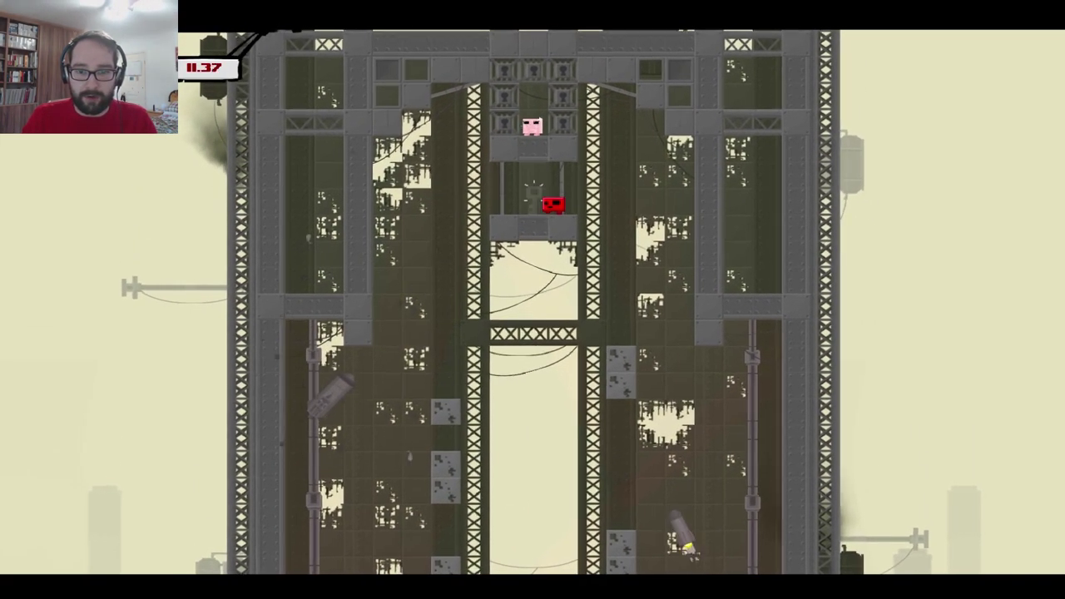
{"action": "key", "text": "Left"}
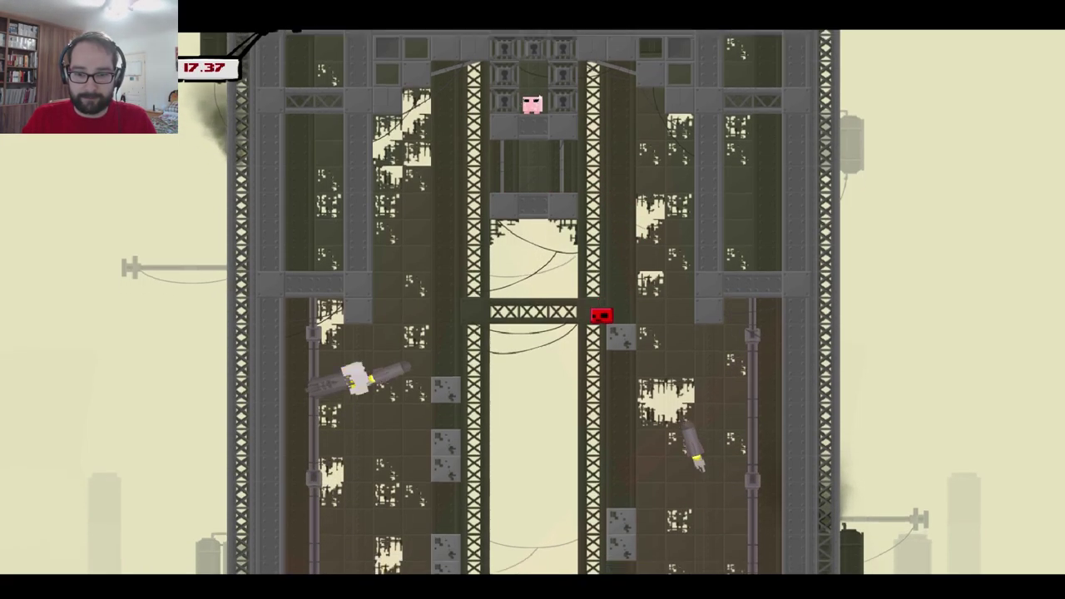
{"action": "key", "text": "Left"}
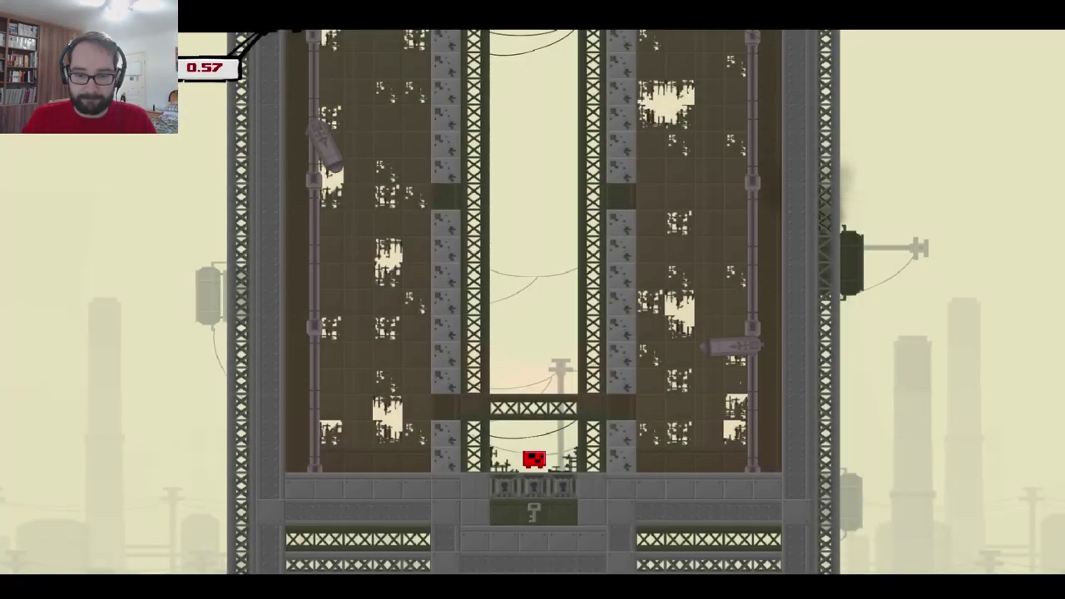
{"action": "key", "text": "space"}
{"action": "key", "text": "space"}
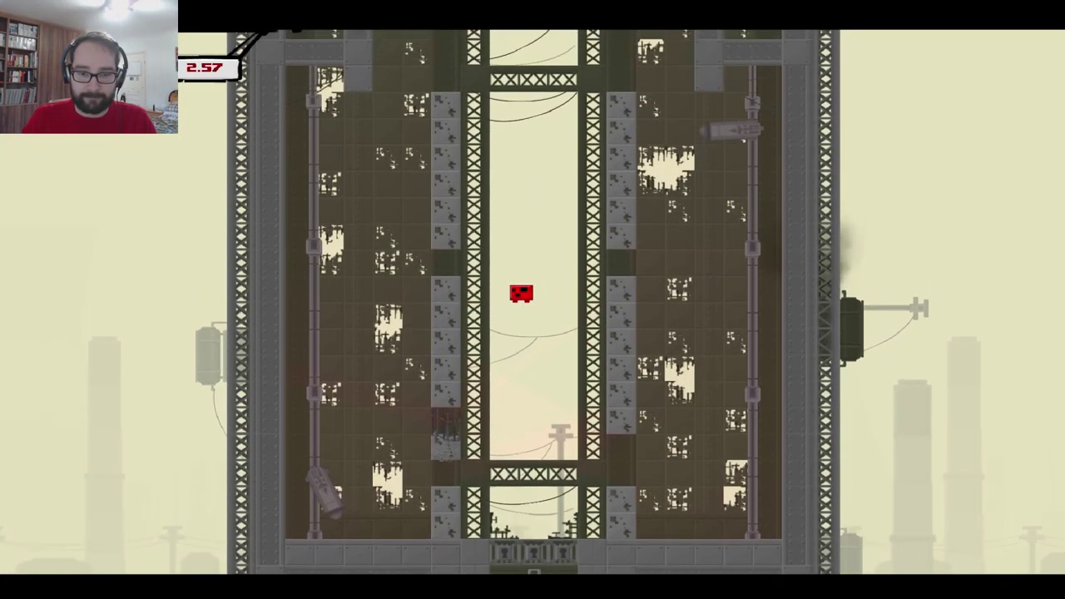
{"action": "key", "text": "space"}
{"action": "key", "text": "space"}
{"action": "key", "text": "space"}
{"action": "key", "text": "Left"}
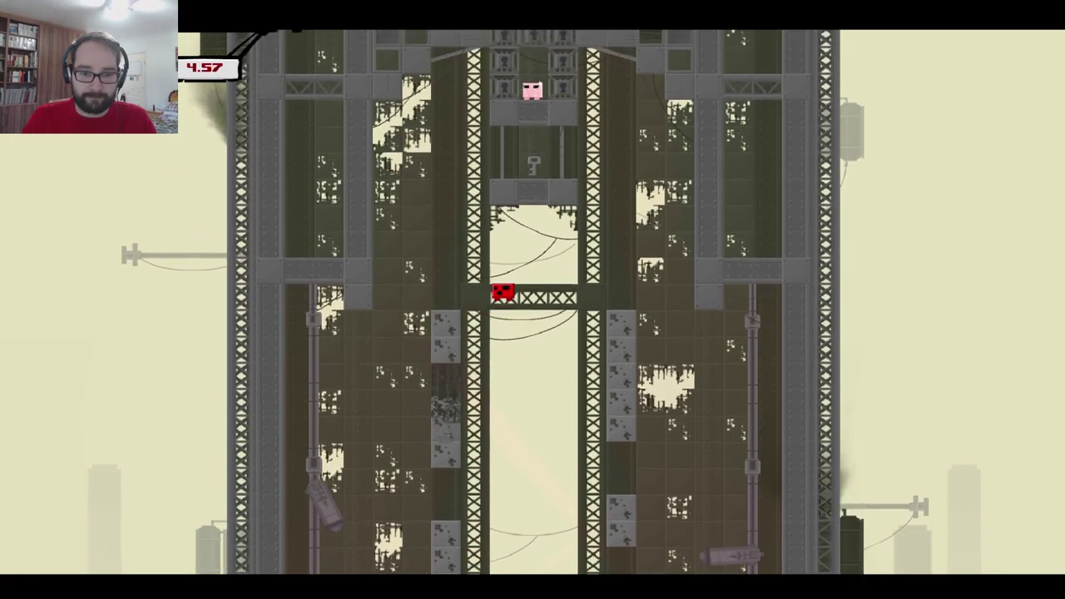
{"action": "key", "text": "space"}
{"action": "key", "text": "Left"}
{"action": "key", "text": "Left"}
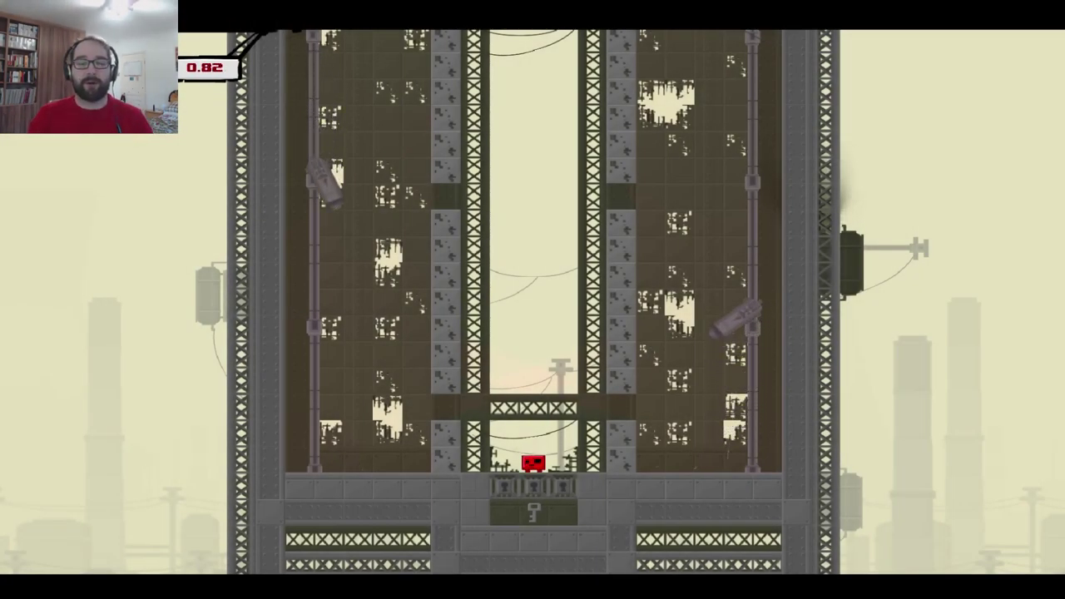
Step: Wall-jump higher, leap left for the next key, and drop to the shaft floor
{"action": "key", "text": "space"}
{"action": "key", "text": "space"}
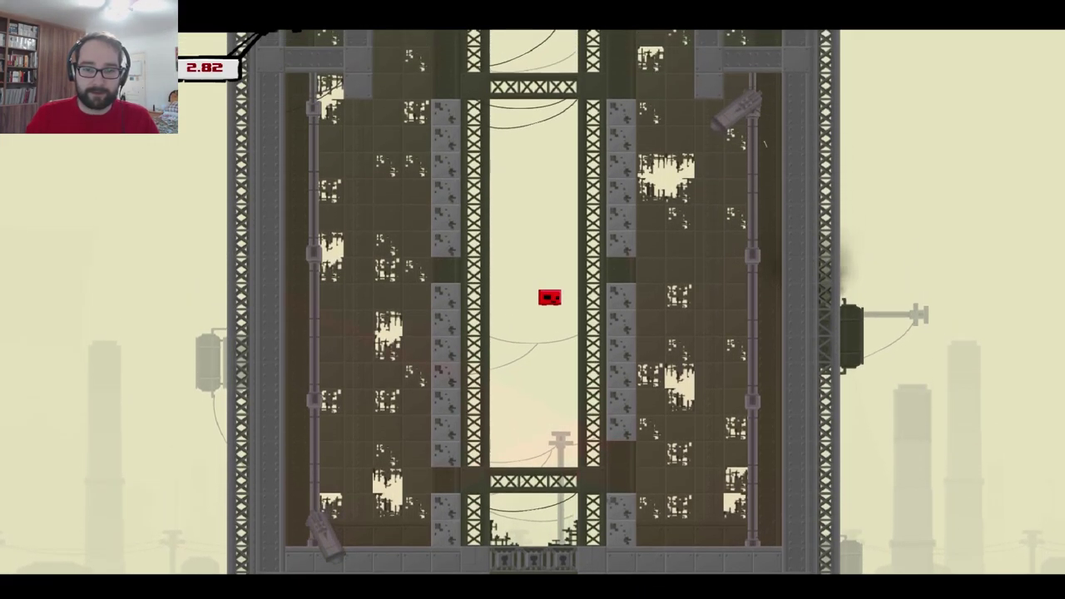
{"action": "key", "text": "space"}
{"action": "key", "text": "space"}
{"action": "key", "text": "space"}
{"action": "key", "text": "space"}
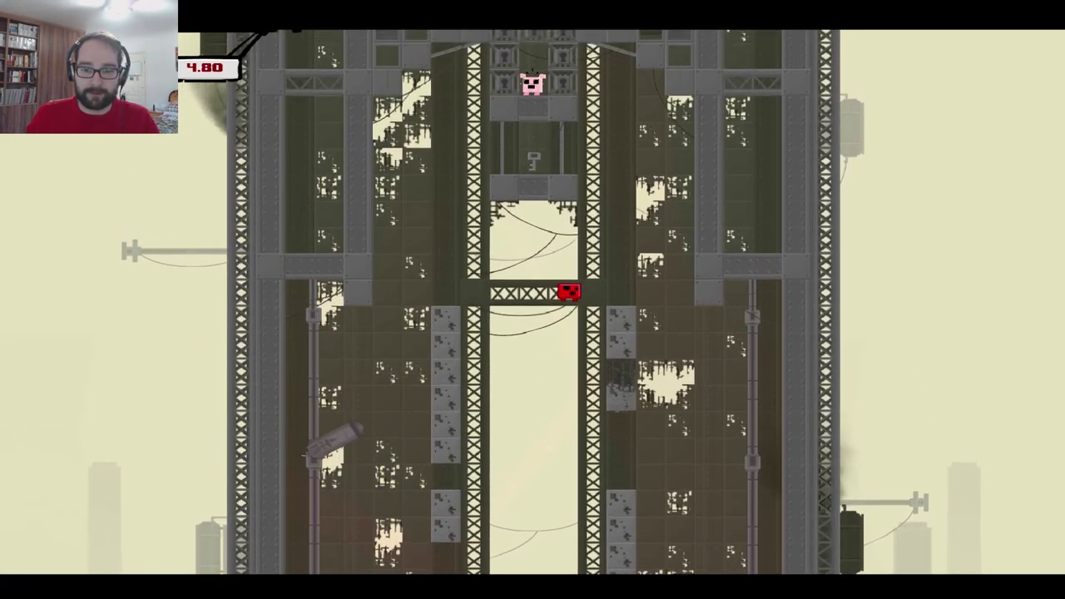
{"action": "key", "text": "space"}
{"action": "key", "text": "space"}
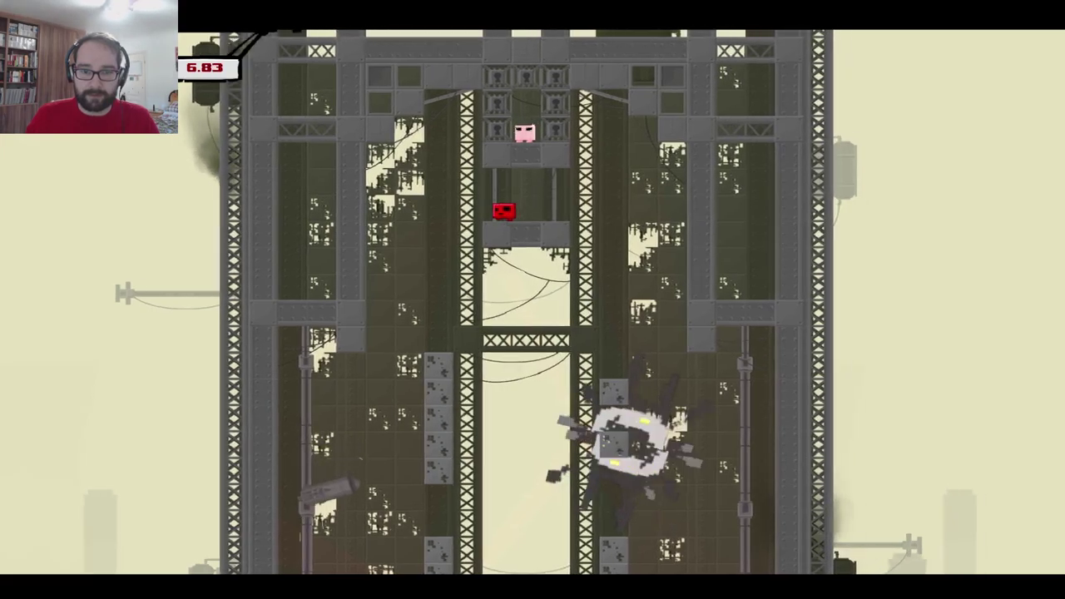
{"action": "key", "text": "Left"}
{"action": "key", "text": "Right"}
{"action": "key", "text": "Left"}
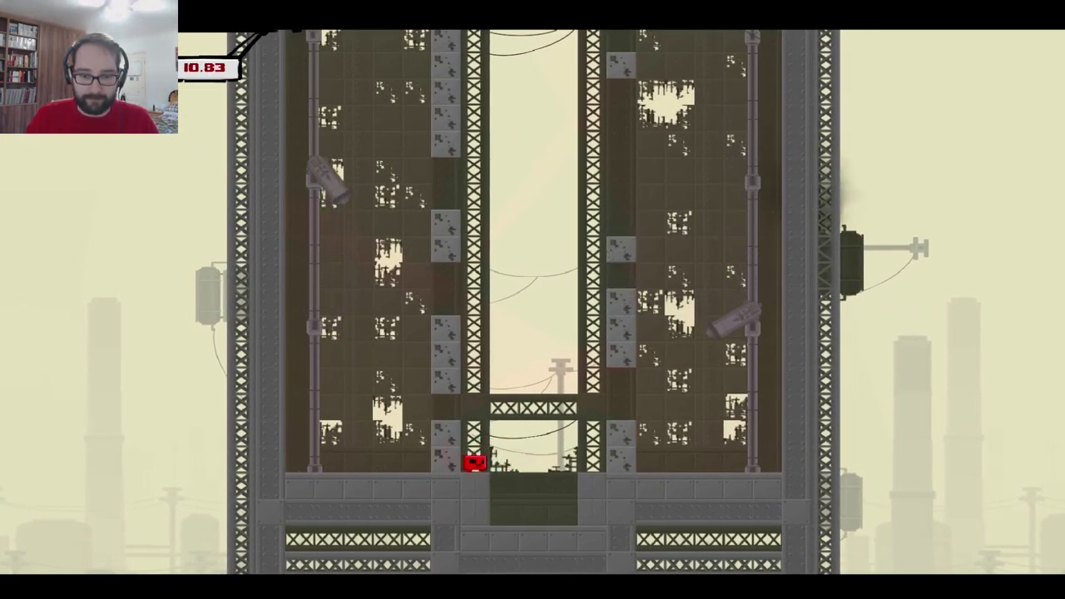
Step: Wall-jump back up the central shaft and climb over its right wall
{"action": "key", "text": "space"}
{"action": "key", "text": "space"}
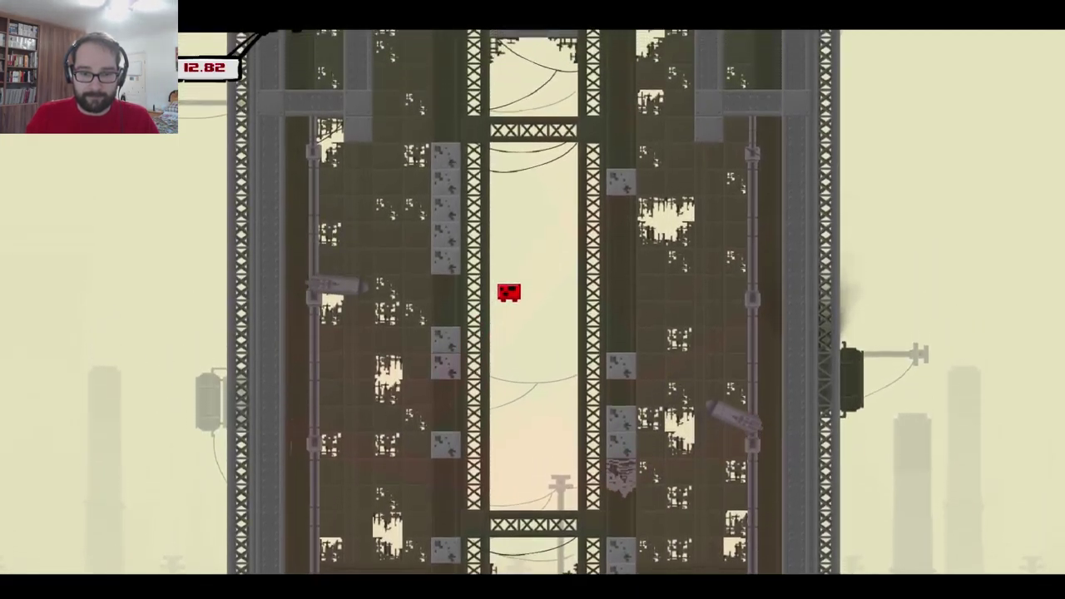
{"action": "key", "text": "space"}
{"action": "key", "text": "Left"}
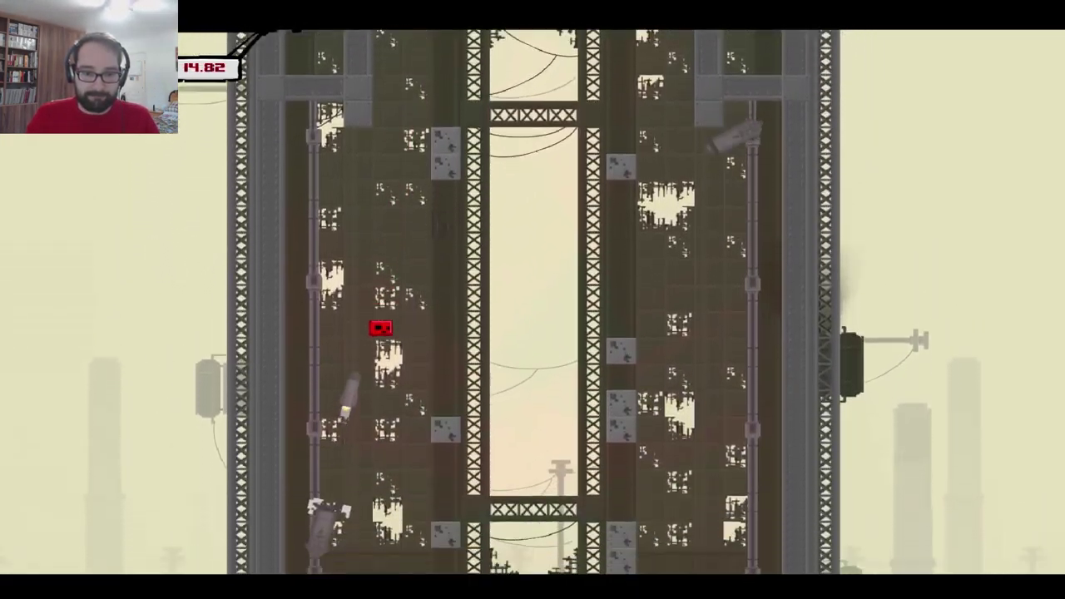
{"action": "key", "text": "Right"}
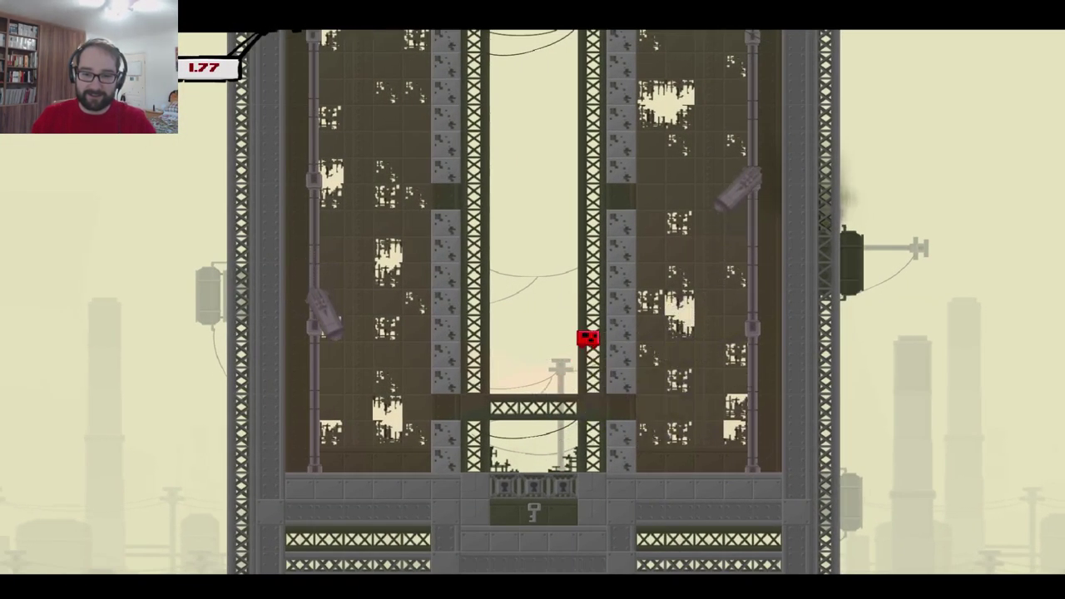
{"action": "key", "text": "space"}
{"action": "key", "text": "space"}
{"action": "key", "text": "space"}
{"action": "key", "text": "space"}
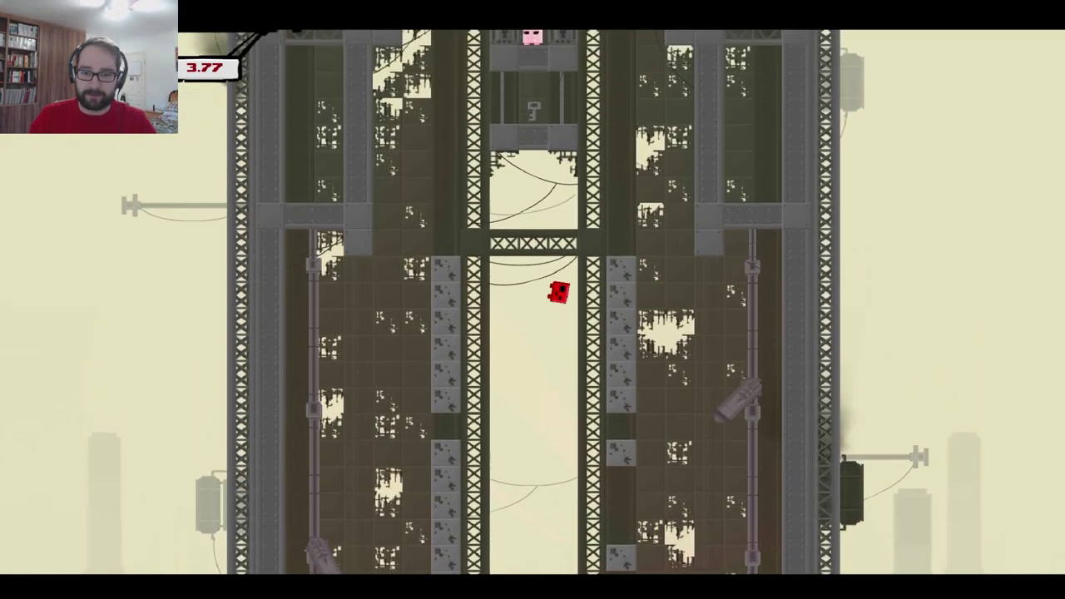
{"action": "key", "text": "space"}
{"action": "key", "text": "Right"}
{"action": "key", "text": "space"}
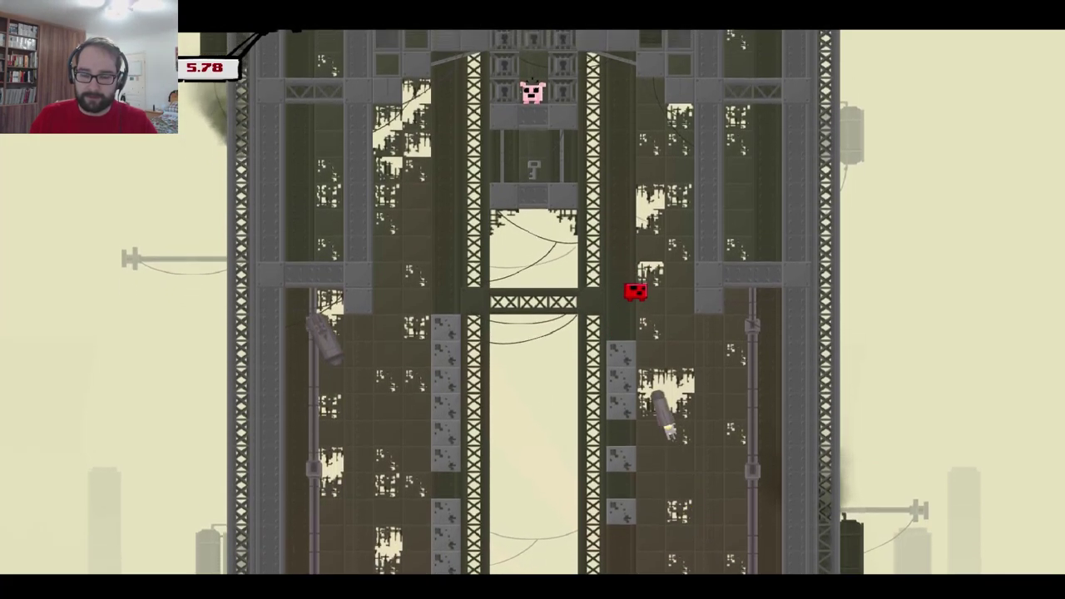
{"action": "key", "text": "space"}
Step: Enter the central key chamber, drop to the floor, and climb through the gap
{"action": "key", "text": "Left"}
{"action": "key", "text": "Right"}
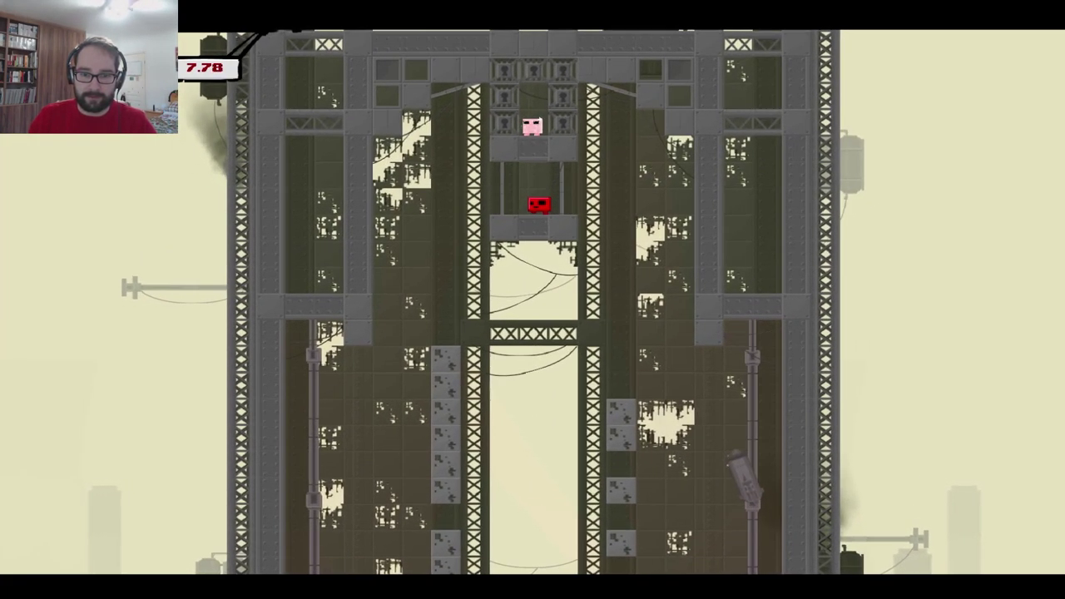
{"action": "key", "text": "Right"}
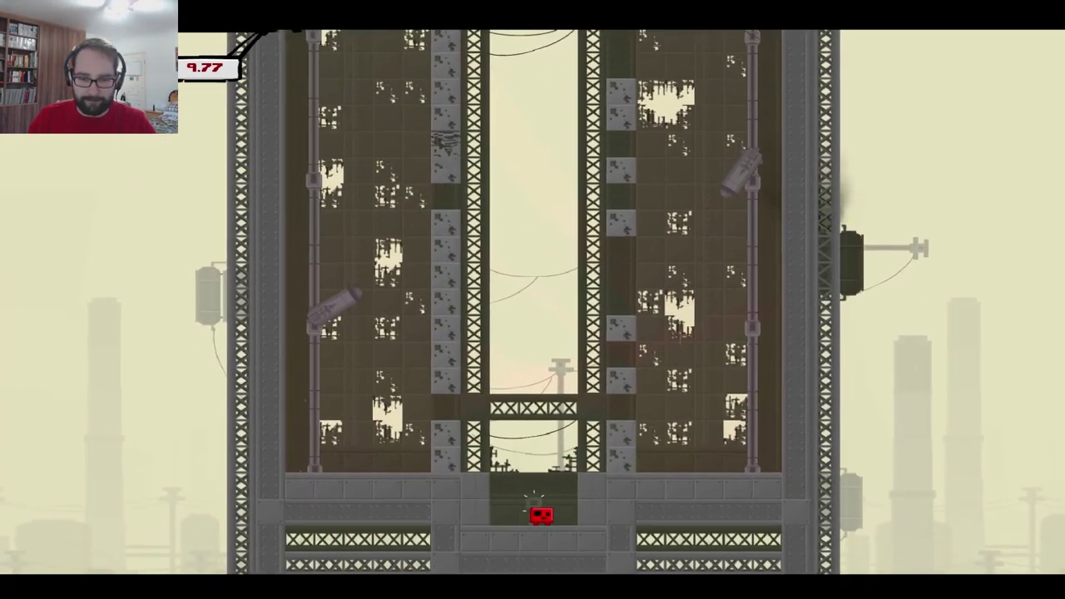
{"action": "key", "text": "space"}
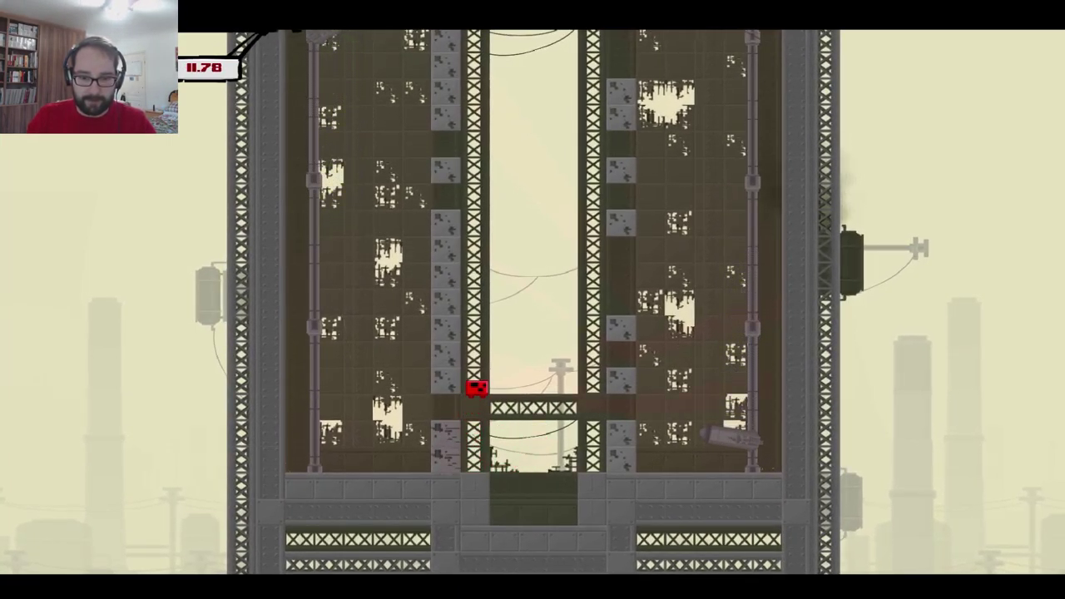
{"action": "key", "text": "space"}
{"action": "key", "text": "Left"}
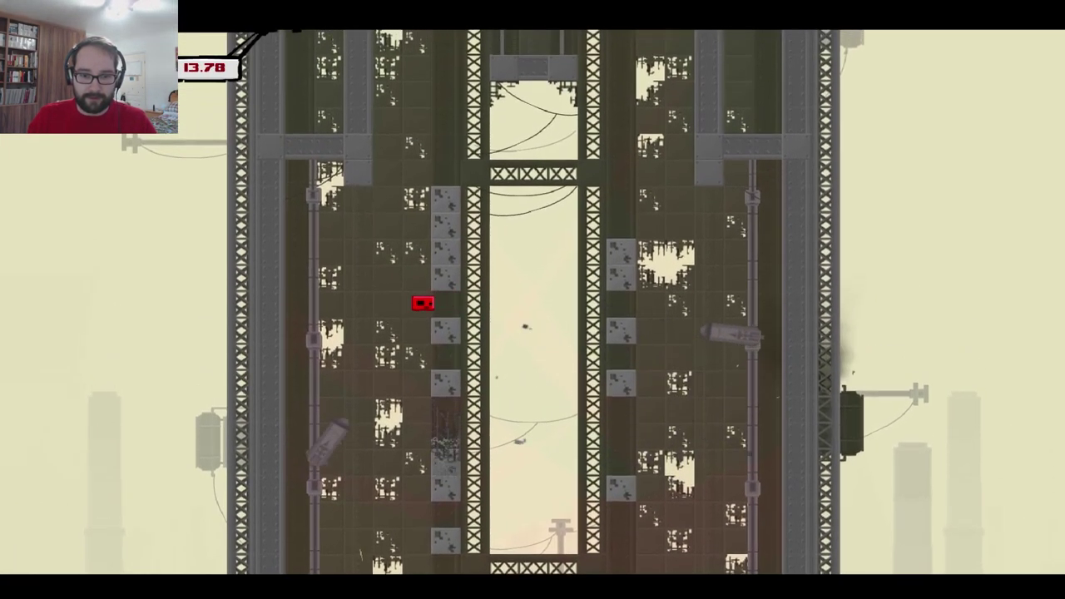
Step: Jump back and forth across the shaft and wall-jump up to Bandage Girl
{"action": "key", "text": "Right"}
{"action": "key", "text": "space"}
{"action": "key", "text": "Left"}
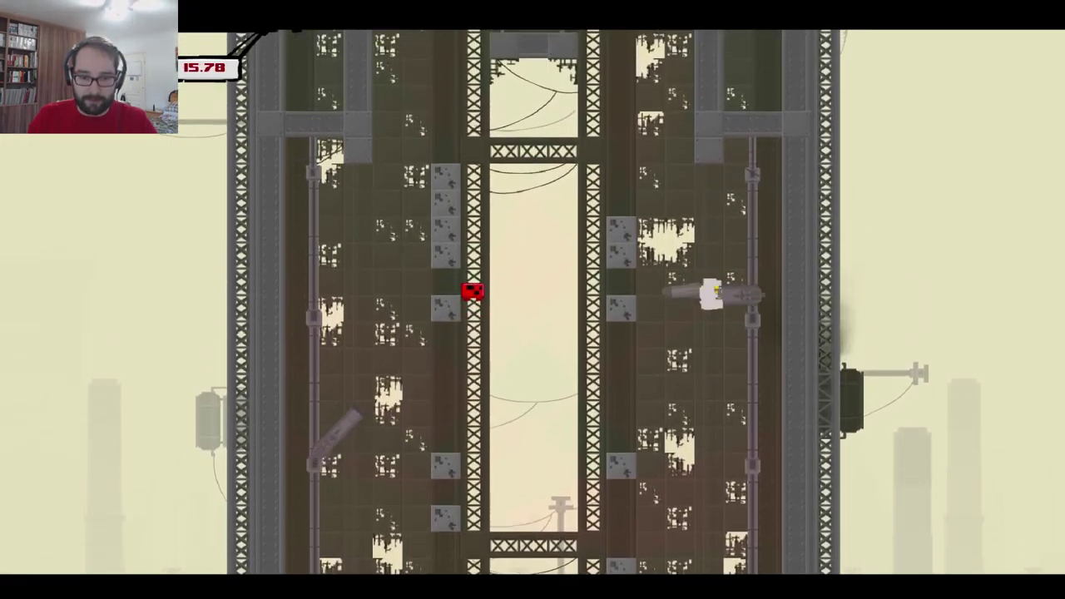
{"action": "key", "text": "space"}
{"action": "key", "text": "Right"}
{"action": "key", "text": "Left"}
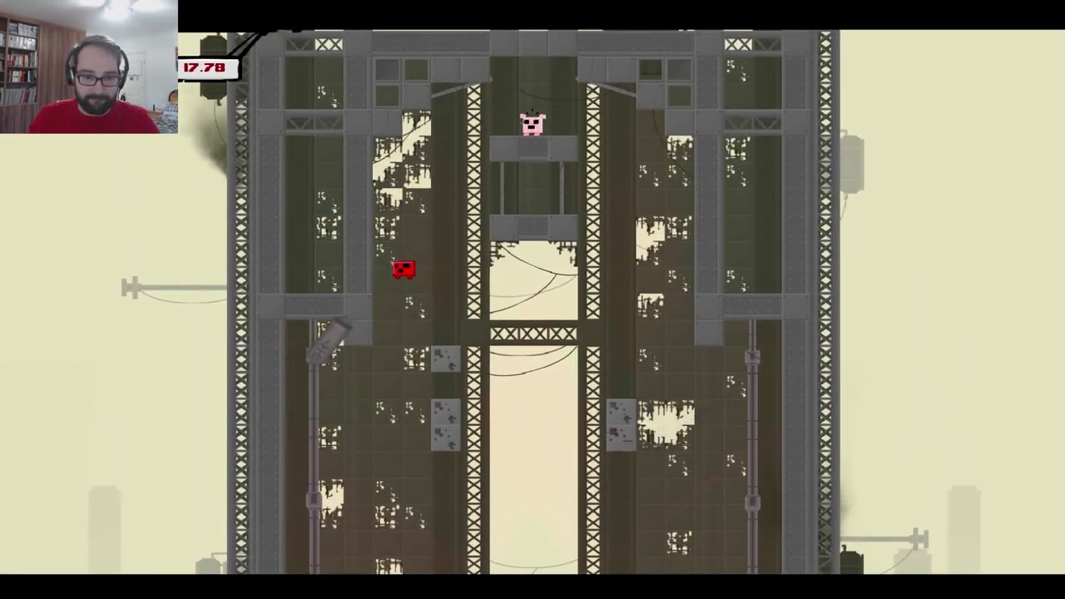
{"action": "key", "text": "space"}
{"action": "key", "text": "Right"}
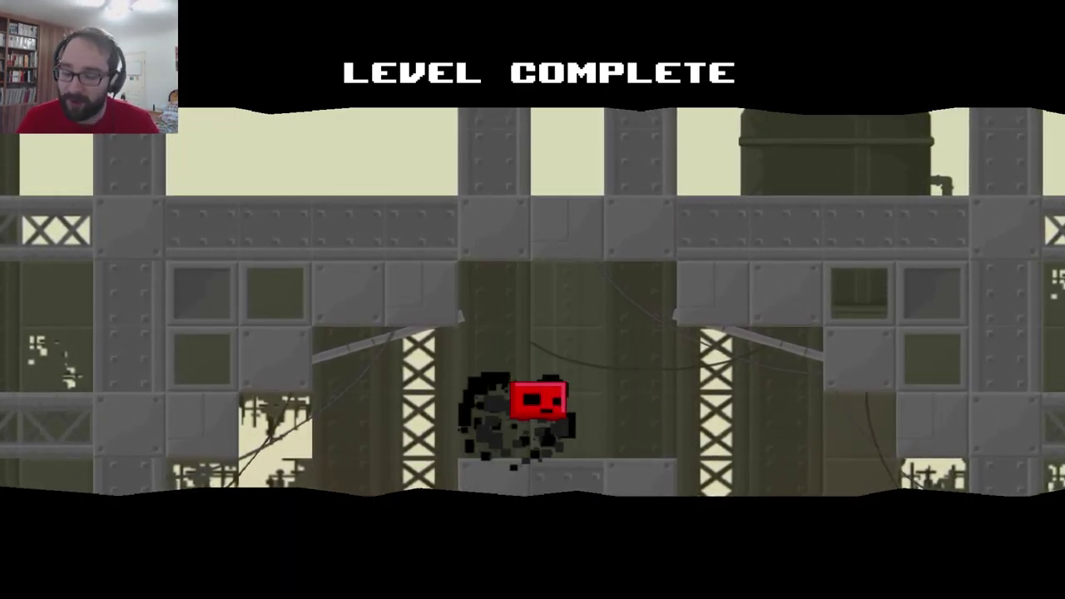
Step: Skip the replay to start 3-18 and run right through the saw corridor
{"action": "key", "text": "space"}
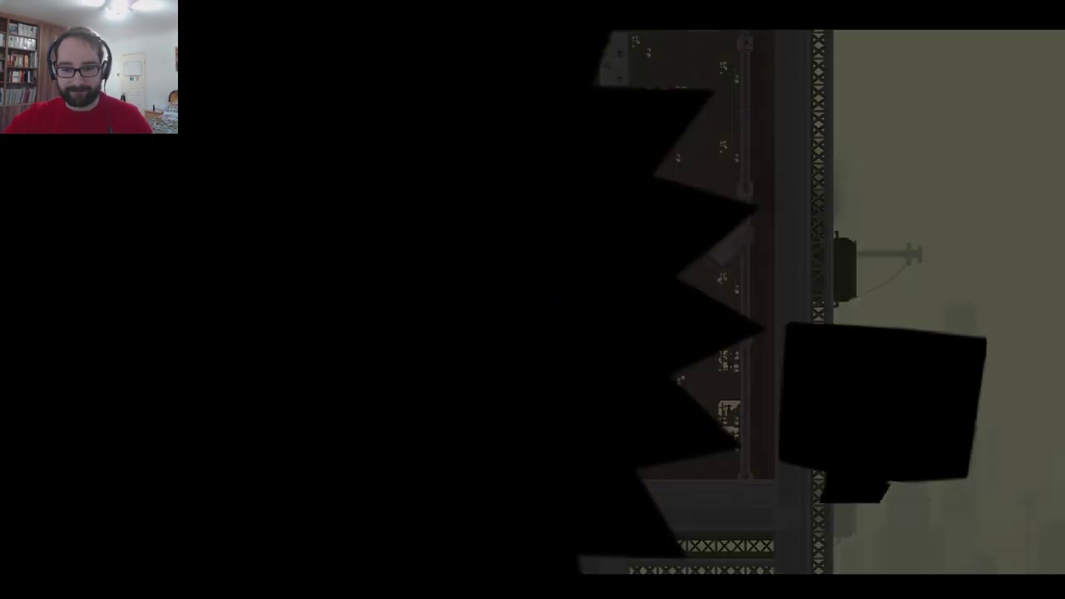
{"action": "key", "text": "Right"}
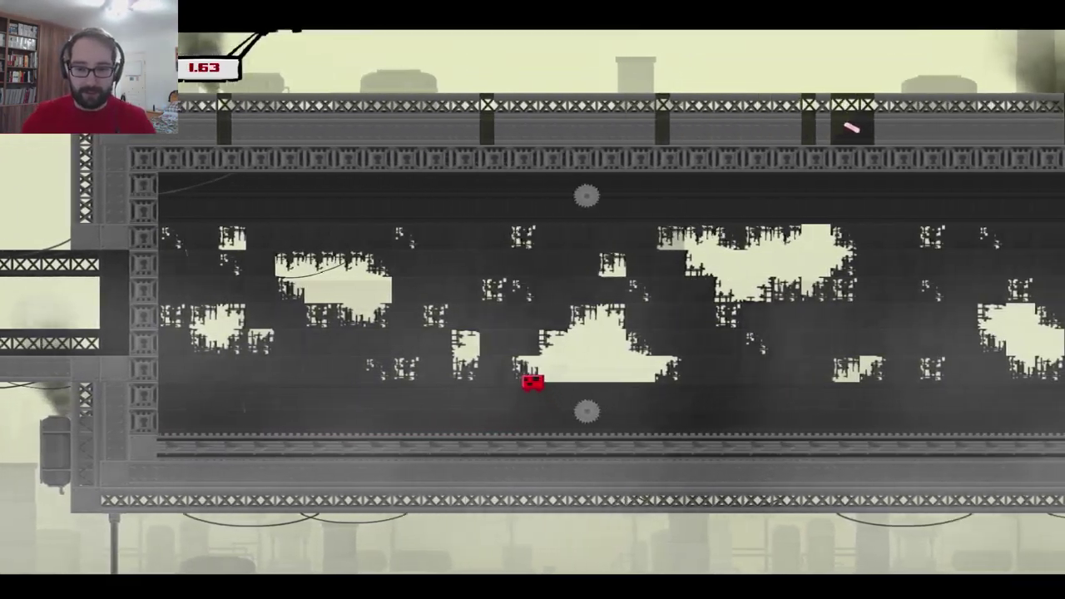
{"action": "key", "text": "space"}
{"action": "key", "text": "Right"}
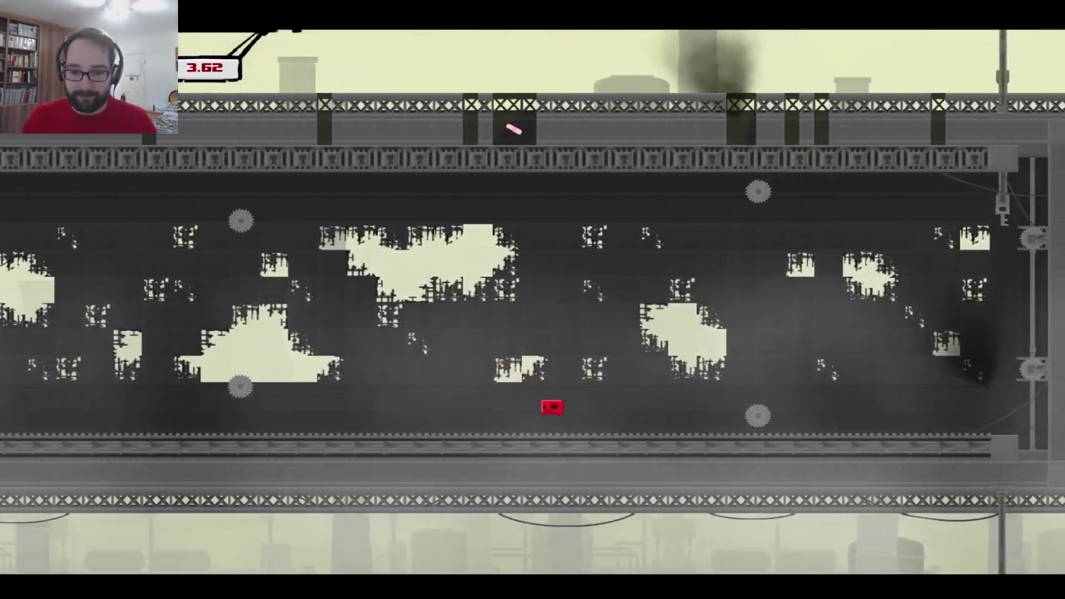
{"action": "key", "text": "Right"}
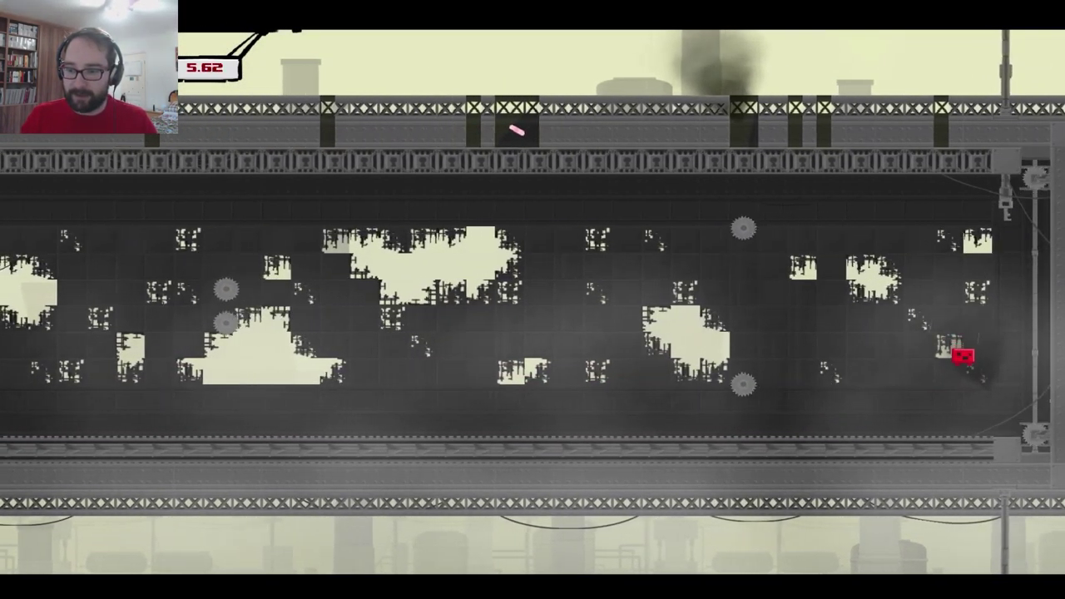
{"action": "key", "text": "Right"}
{"action": "key", "text": "space"}
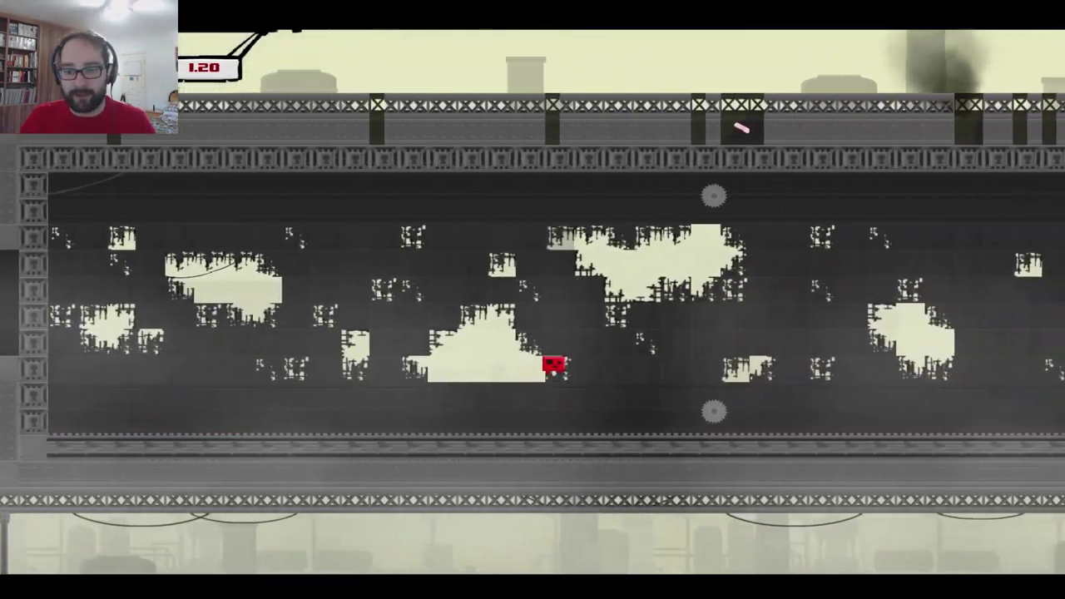
{"action": "key", "text": "space"}
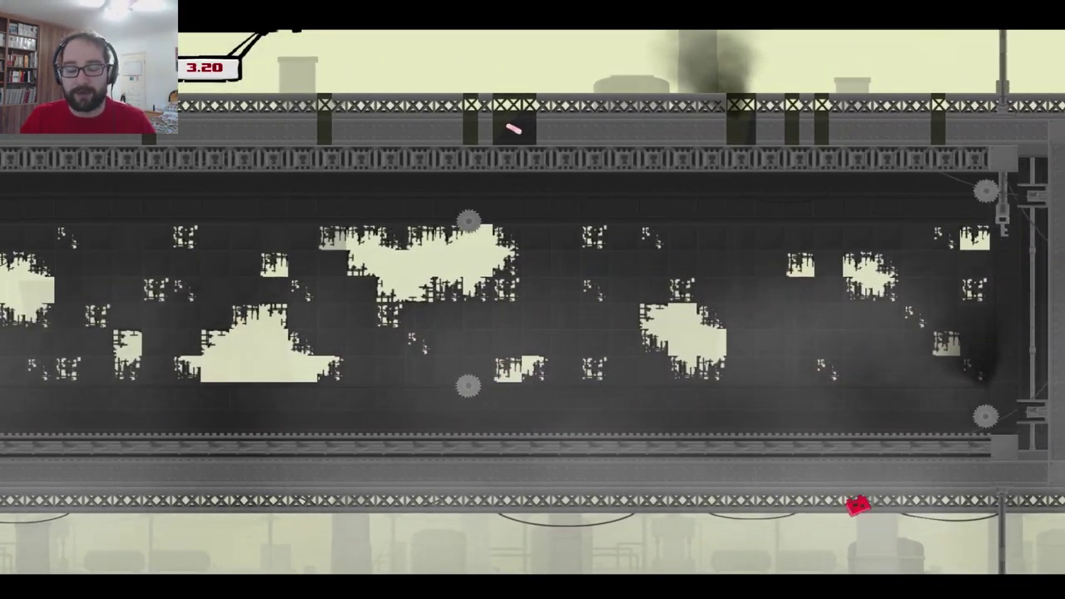
Step: After respawning, retry the run and jump over the saws
{"action": "key", "text": "Right"}
{"action": "key", "text": "Right"}
{"action": "key", "text": "space"}
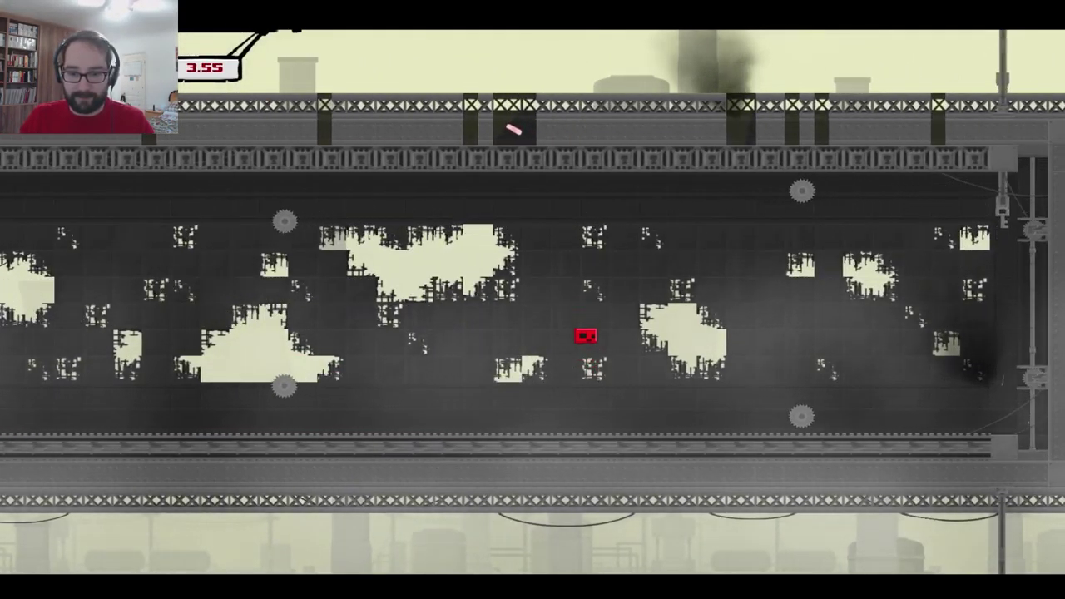
{"action": "key", "text": "Right"}
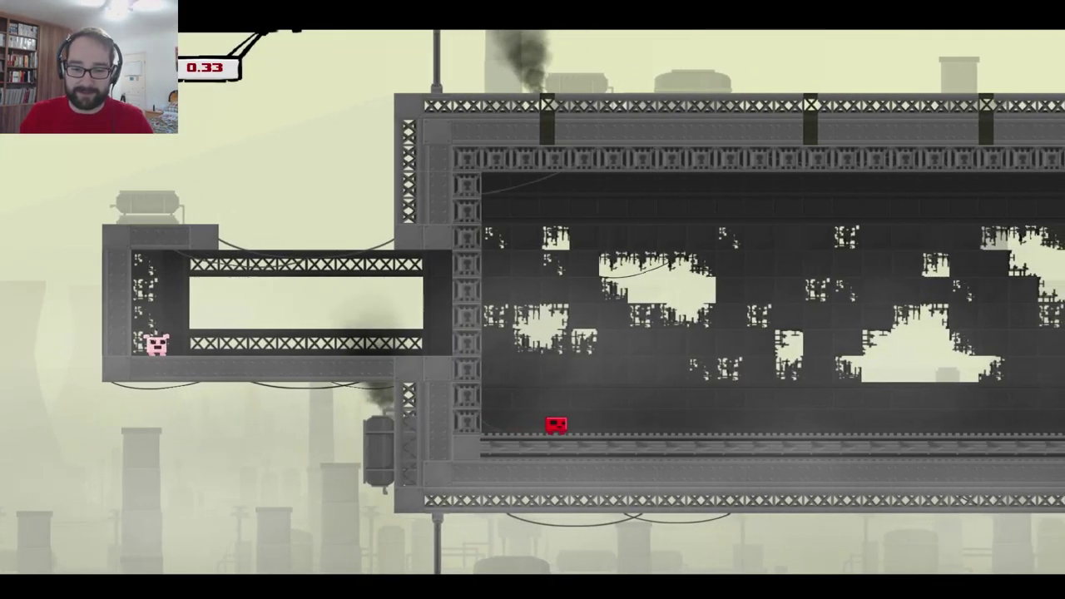
{"action": "key", "text": "Right"}
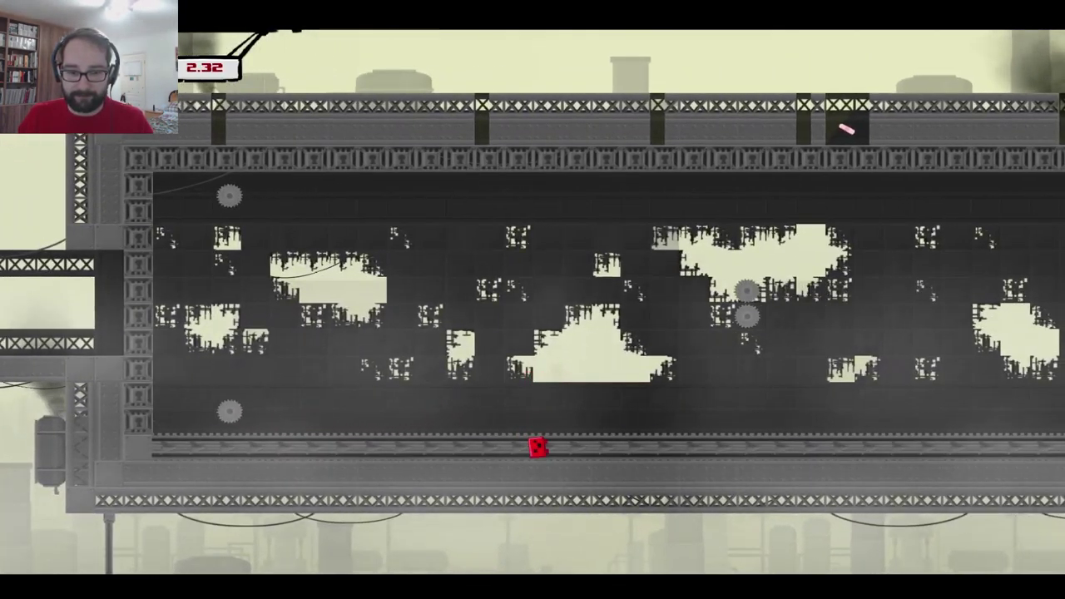
{"action": "key", "text": "Right"}
{"action": "key", "text": "space"}
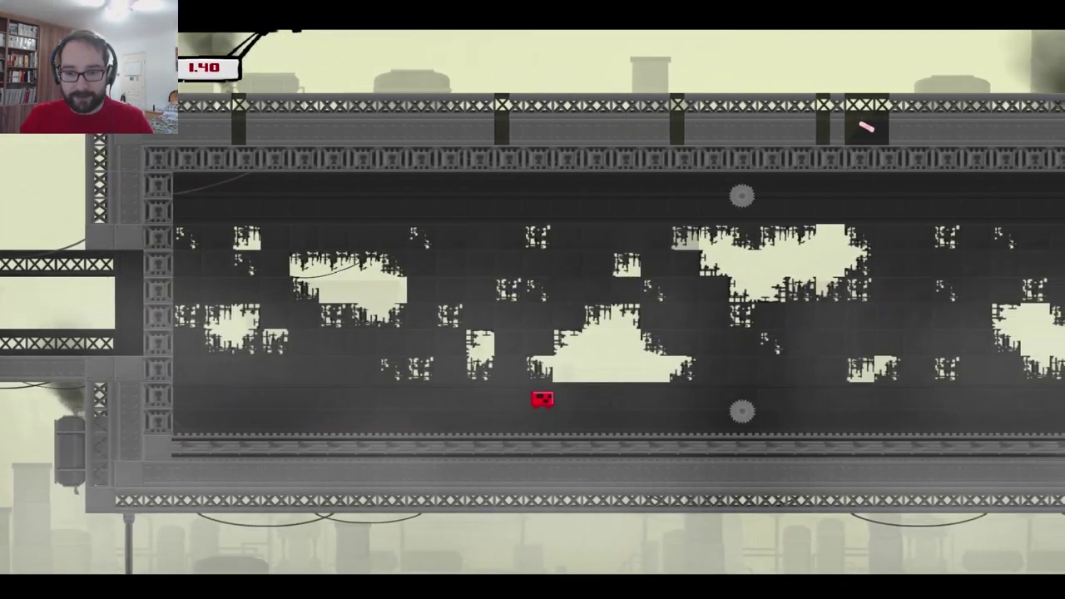
{"action": "key", "text": "Right"}
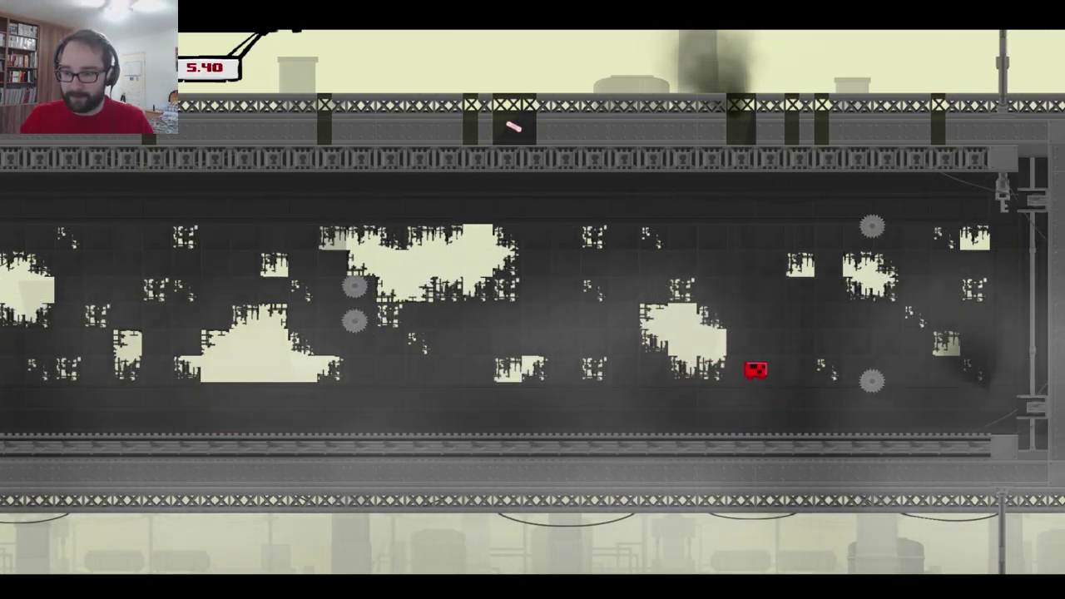
Step: Run right on fresh attempts and jump to the exit, finishing with A+ in 17.00 seconds
{"action": "key", "text": "Right"}
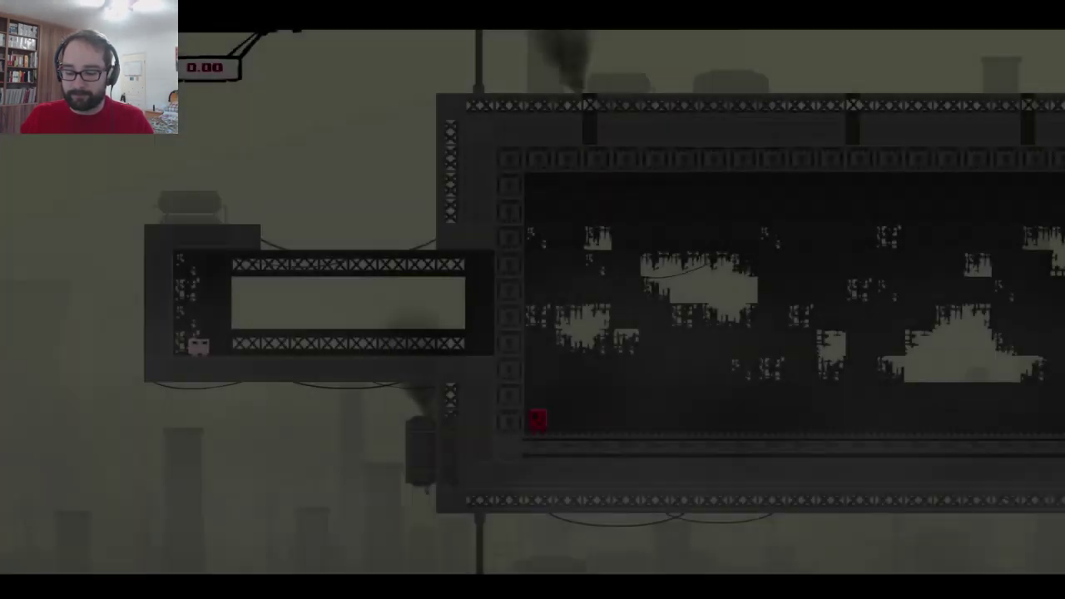
{"action": "key", "text": "Right"}
{"action": "key", "text": "Right"}
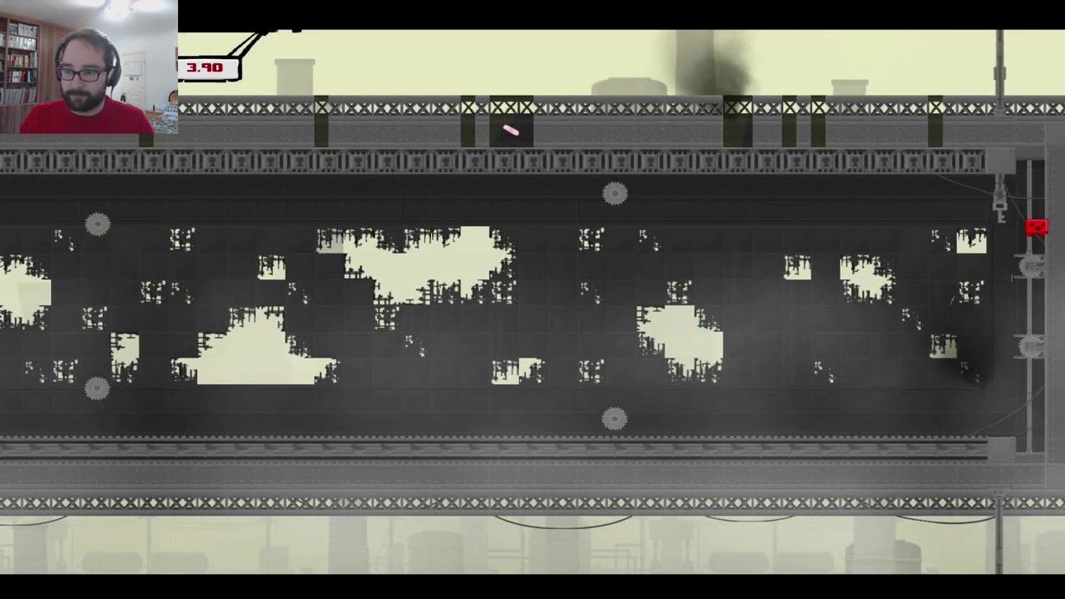
{"action": "key", "text": "Right"}
{"action": "key", "text": "Right"}
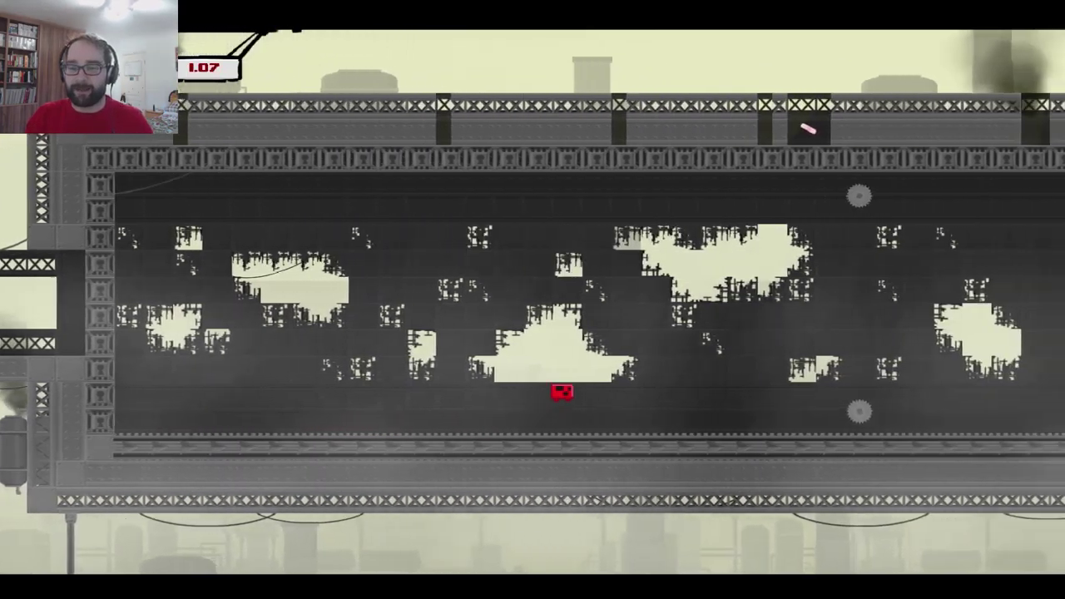
{"action": "key", "text": "space"}
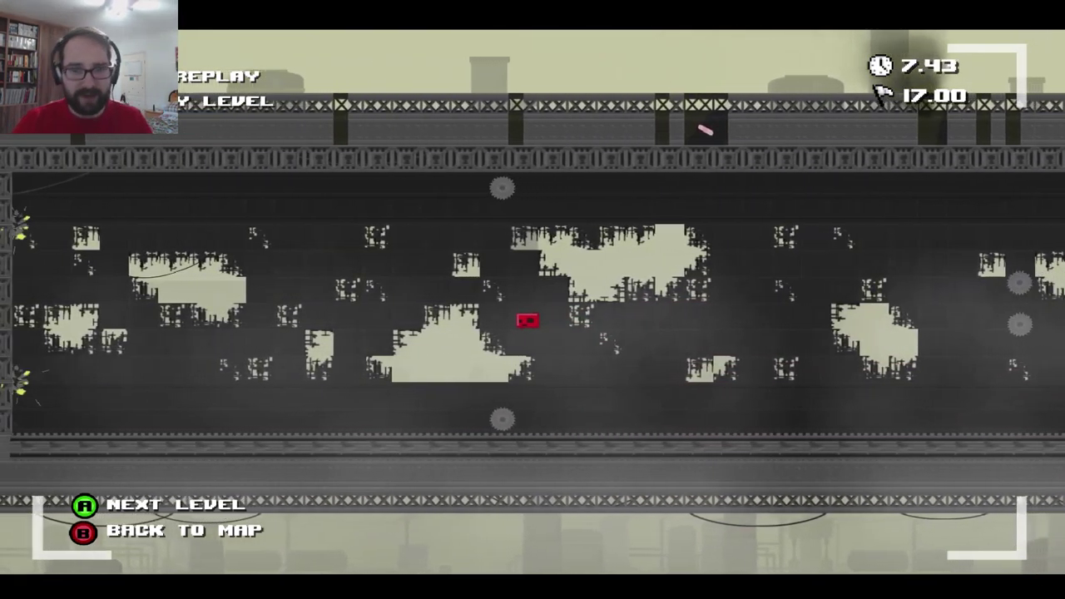
Step: Continue to the tower level and run along the crumbling ledge until falling and restarting
{"action": "key", "text": "Return"}
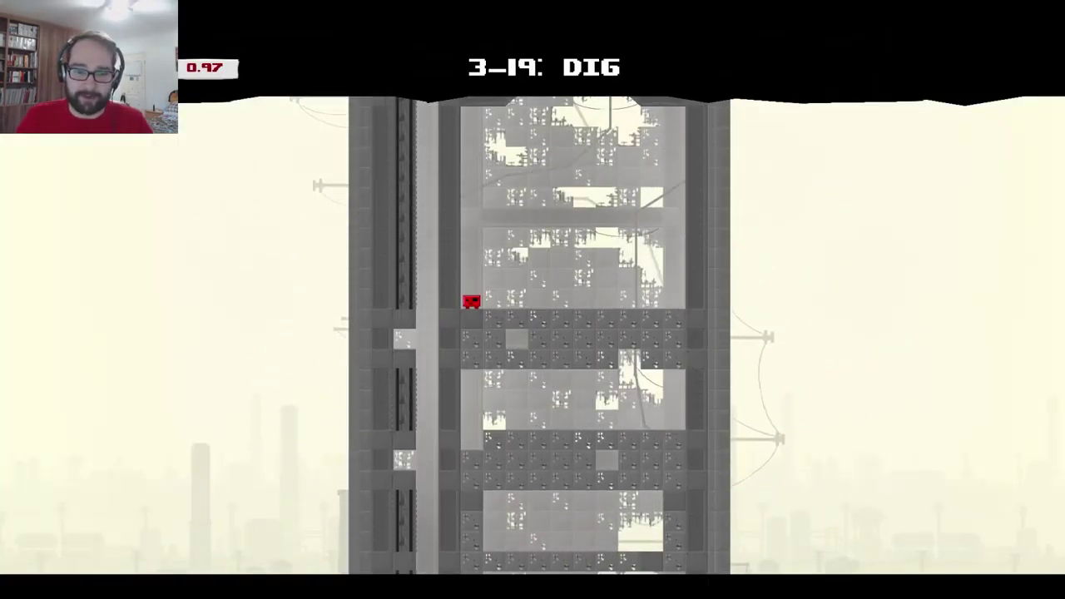
{"action": "key", "text": "Right"}
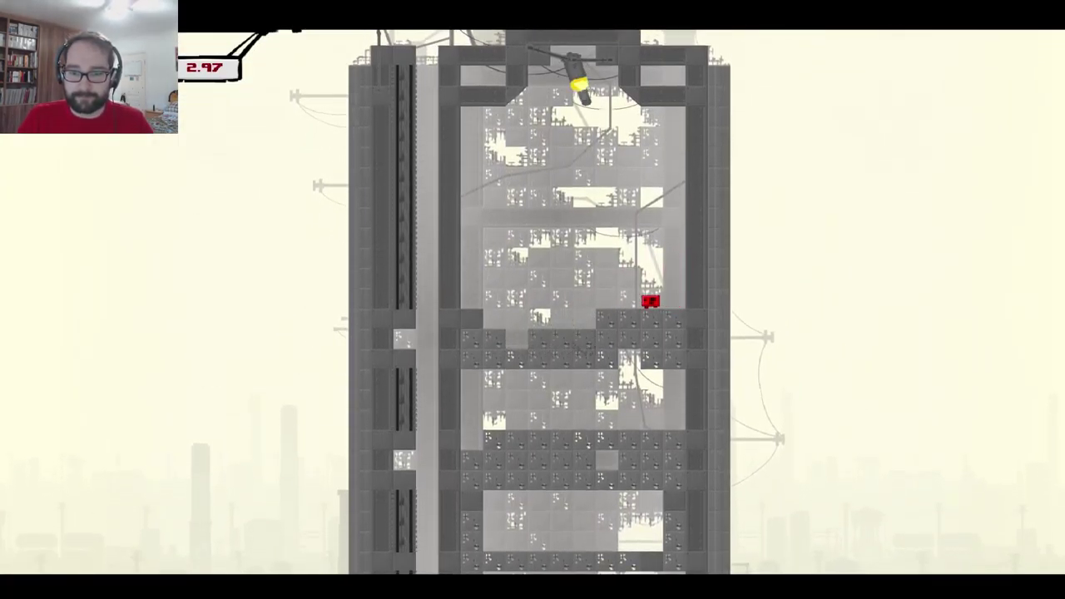
{"action": "key", "text": "Left"}
{"action": "key", "text": "Right"}
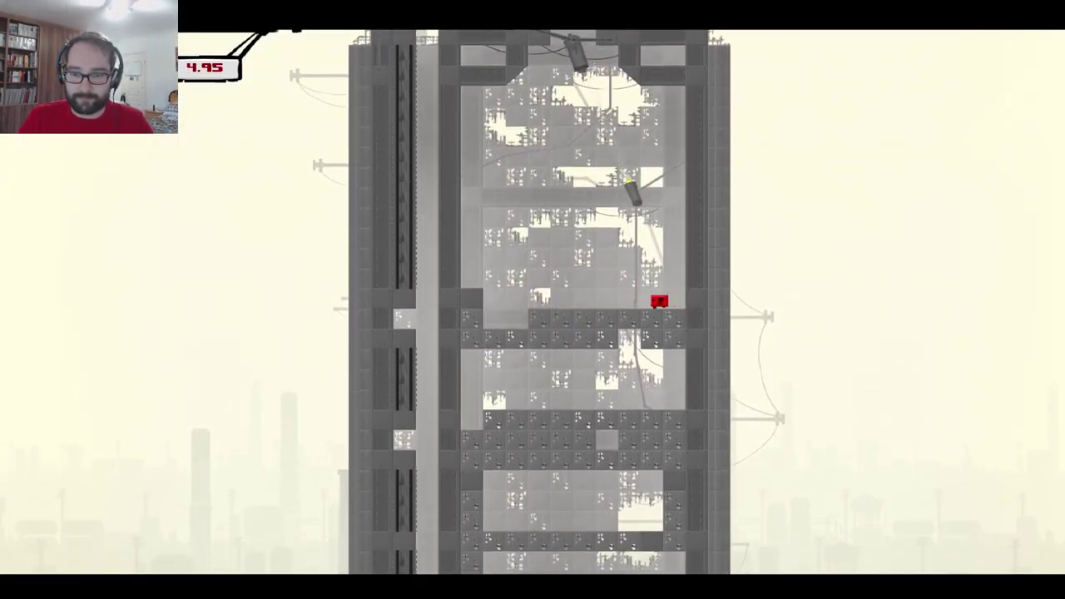
{"action": "key", "text": "Left"}
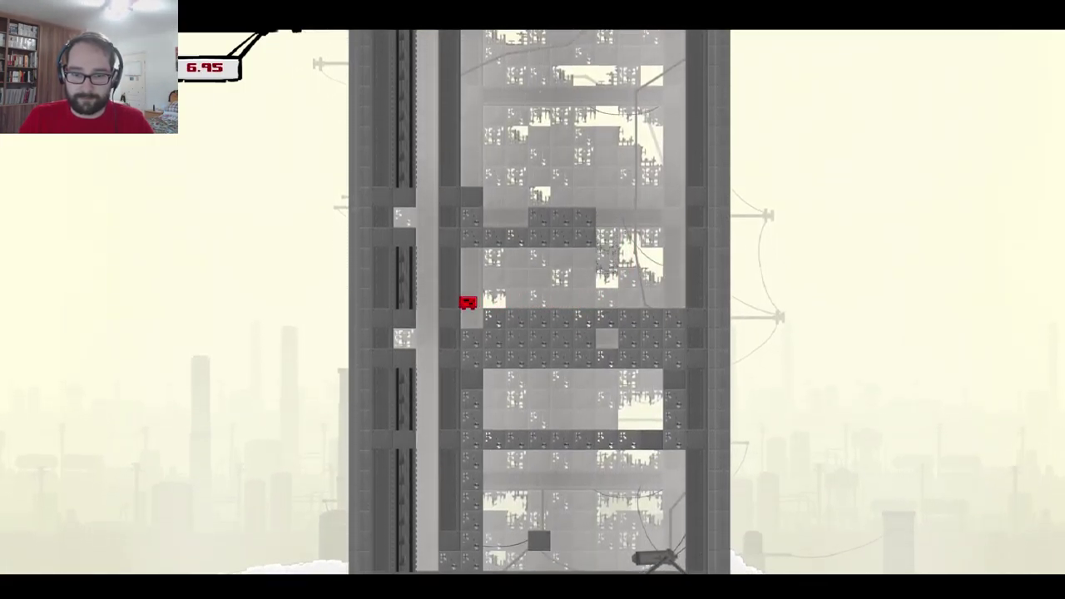
{"action": "key", "text": "Right"}
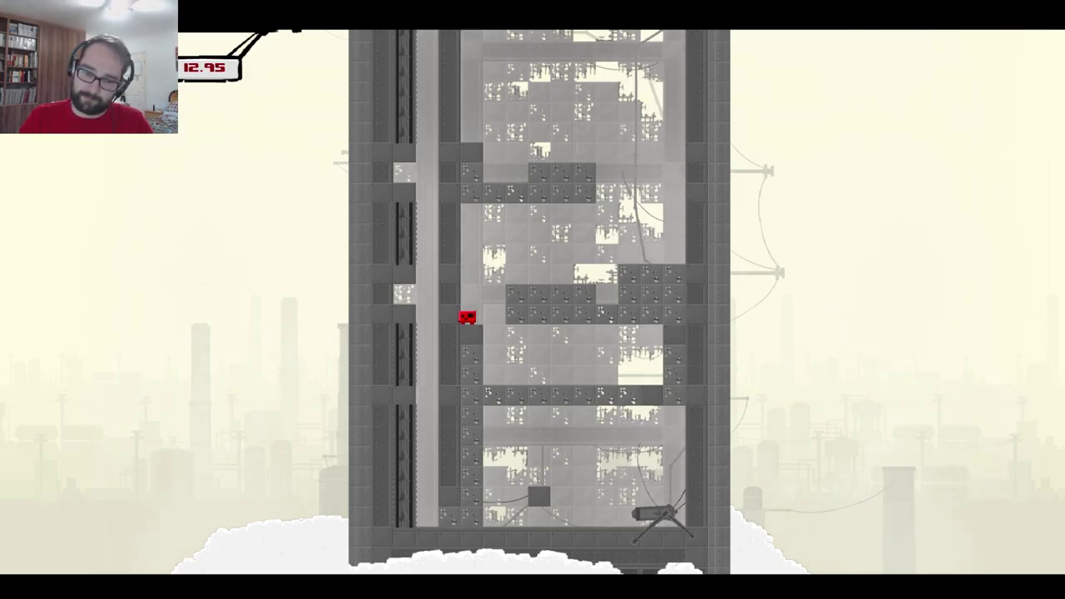
{"action": "key", "text": "Right"}
{"action": "key", "text": "space"}
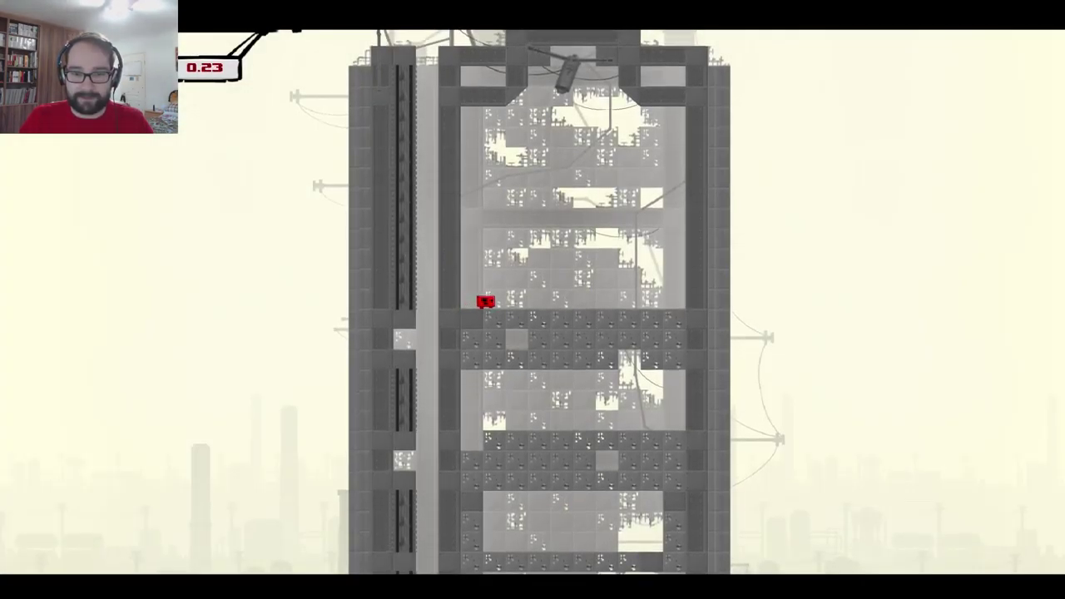
Step: Shuffle along the ledges and drop through the crumbling blocks below
{"action": "key", "text": "Left"}
{"action": "key", "text": "Right"}
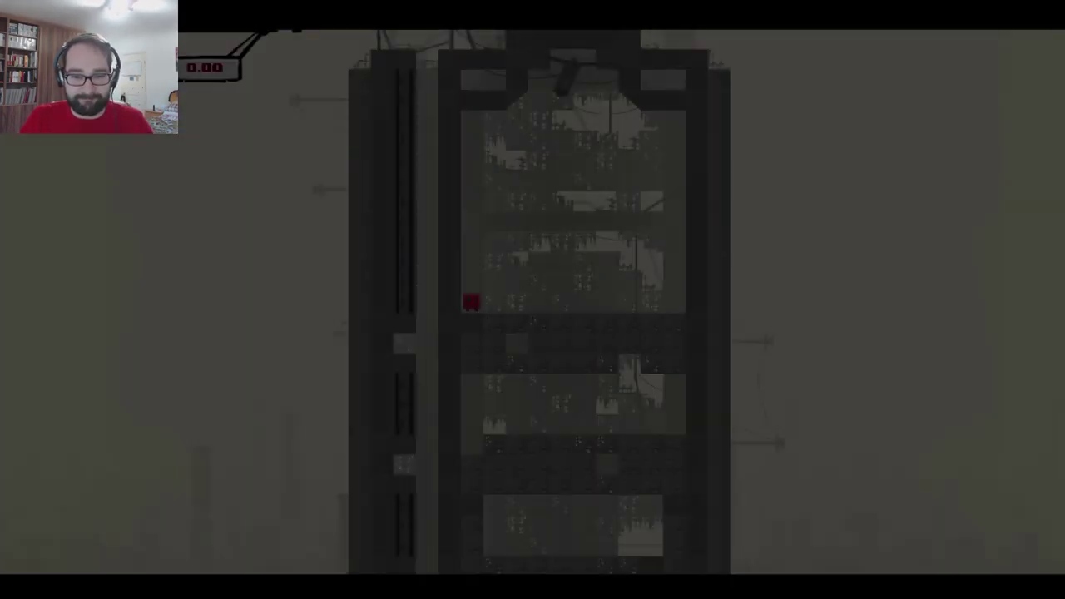
{"action": "key", "text": "Left"}
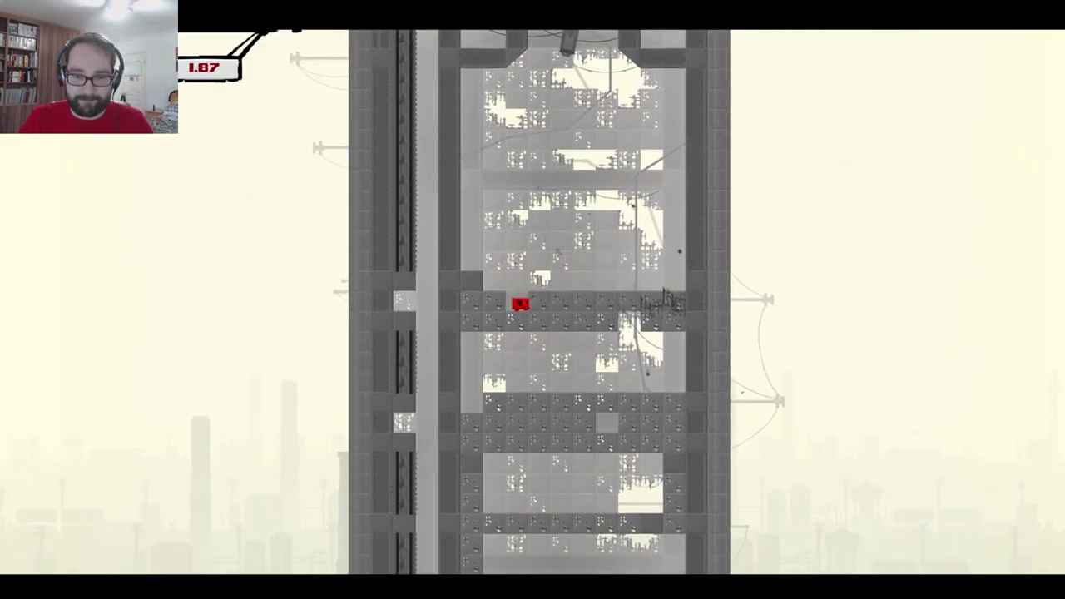
{"action": "key", "text": "Right"}
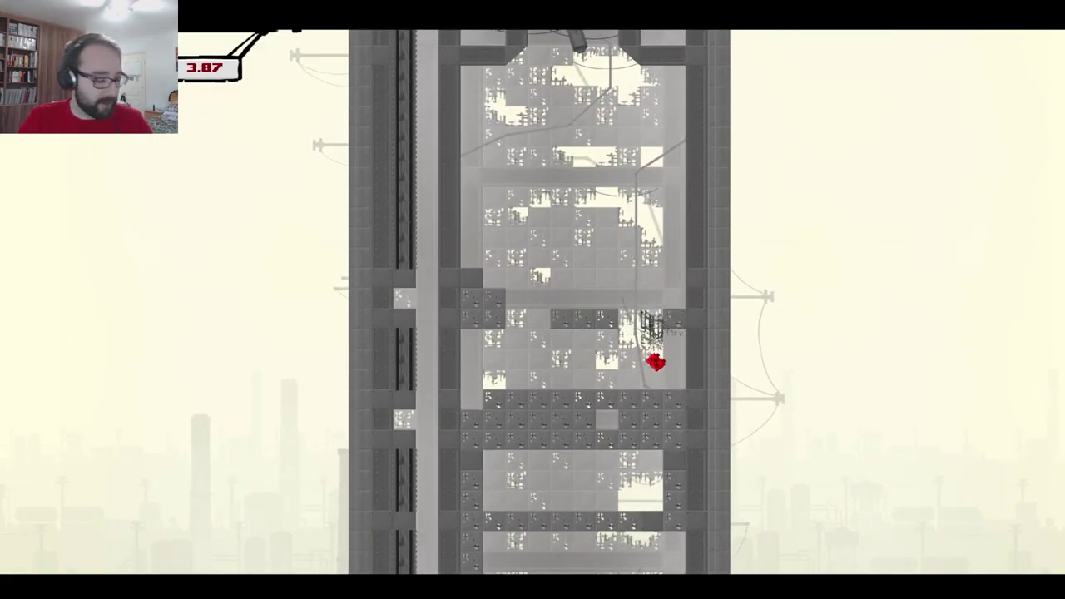
{"action": "key", "text": "Left"}
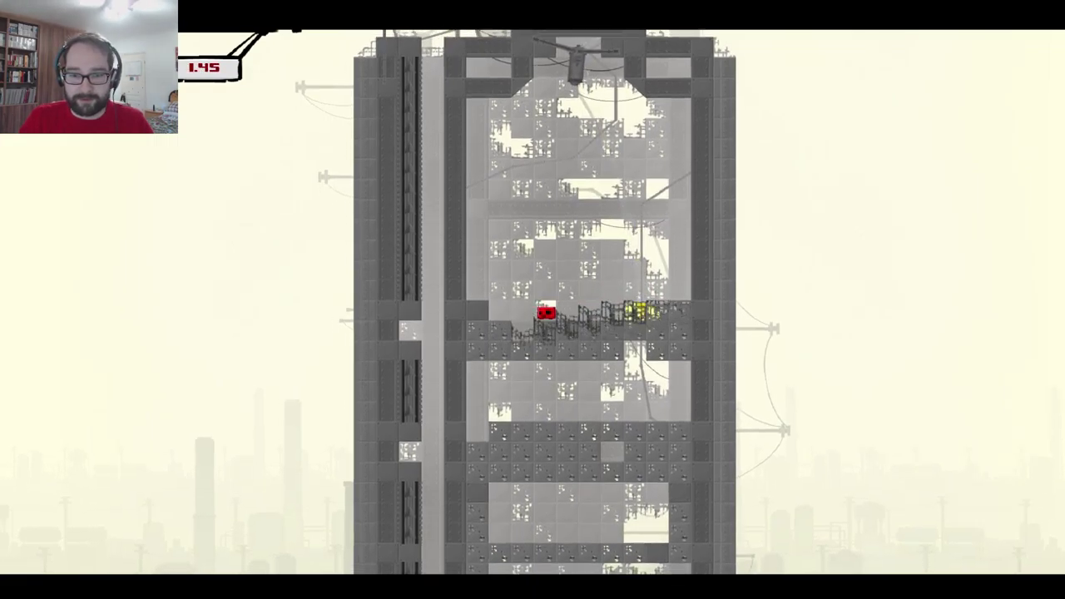
{"action": "key", "text": "Right"}
{"action": "key", "text": "Left"}
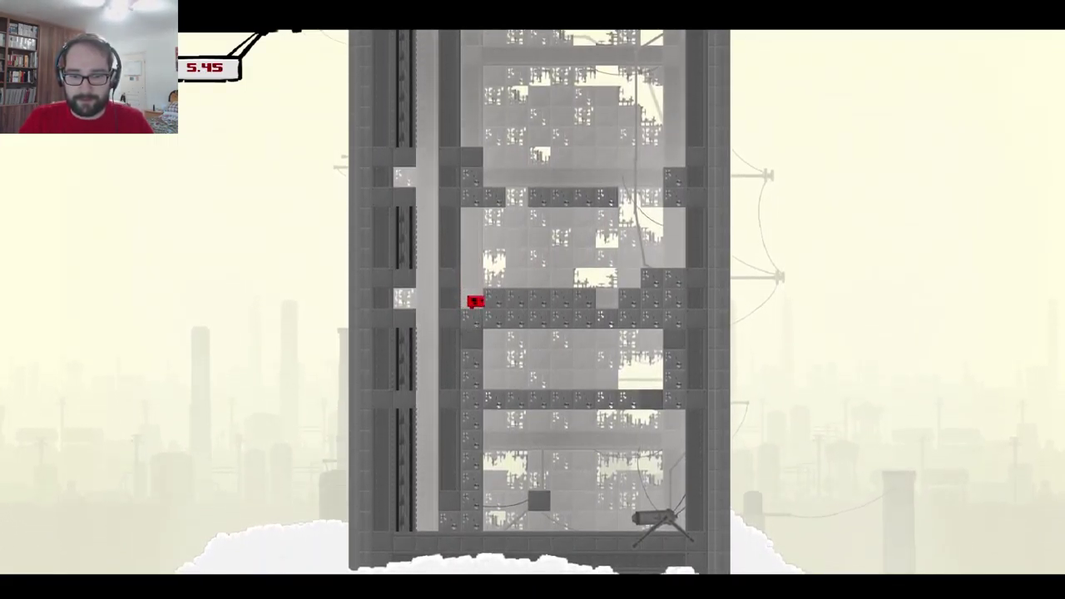
{"action": "key", "text": "Right"}
{"action": "key", "text": "Right"}
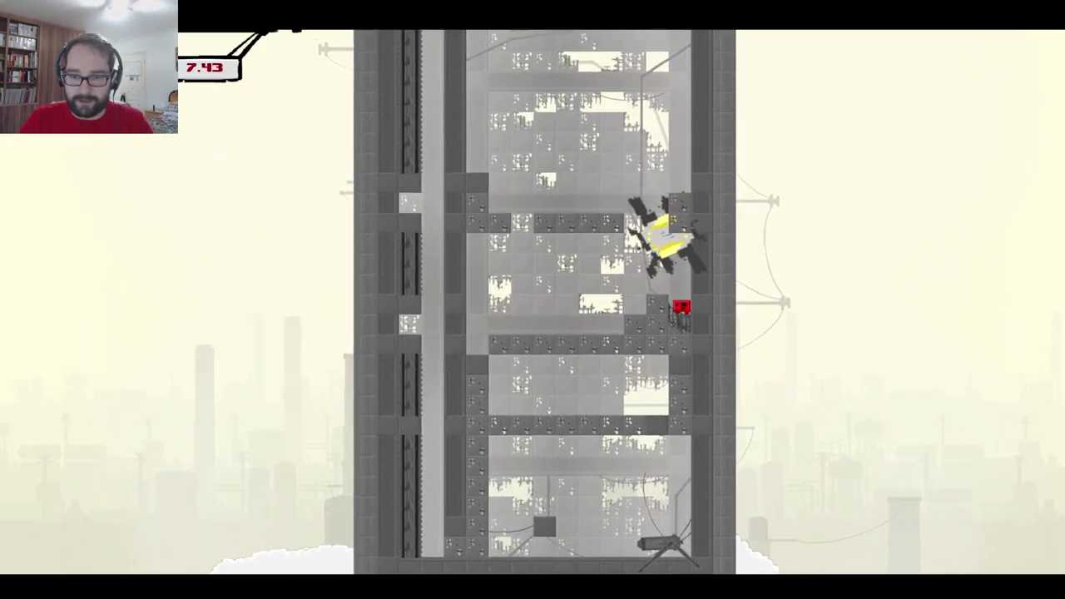
Step: Drop to the lower ledge and run left over to the far wall
{"action": "key", "text": "Left"}
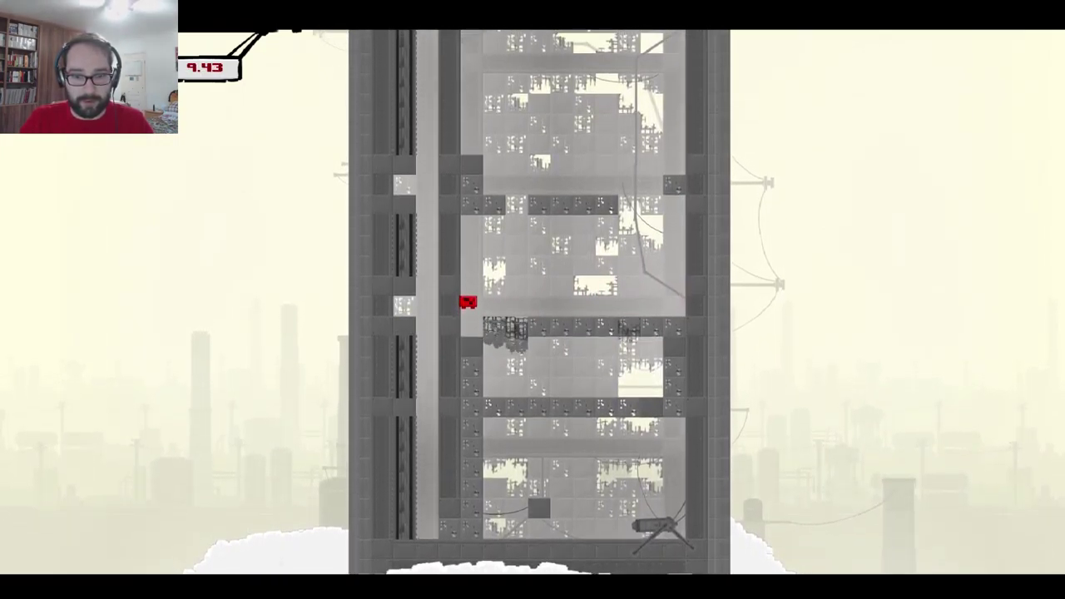
{"action": "key", "text": "Right"}
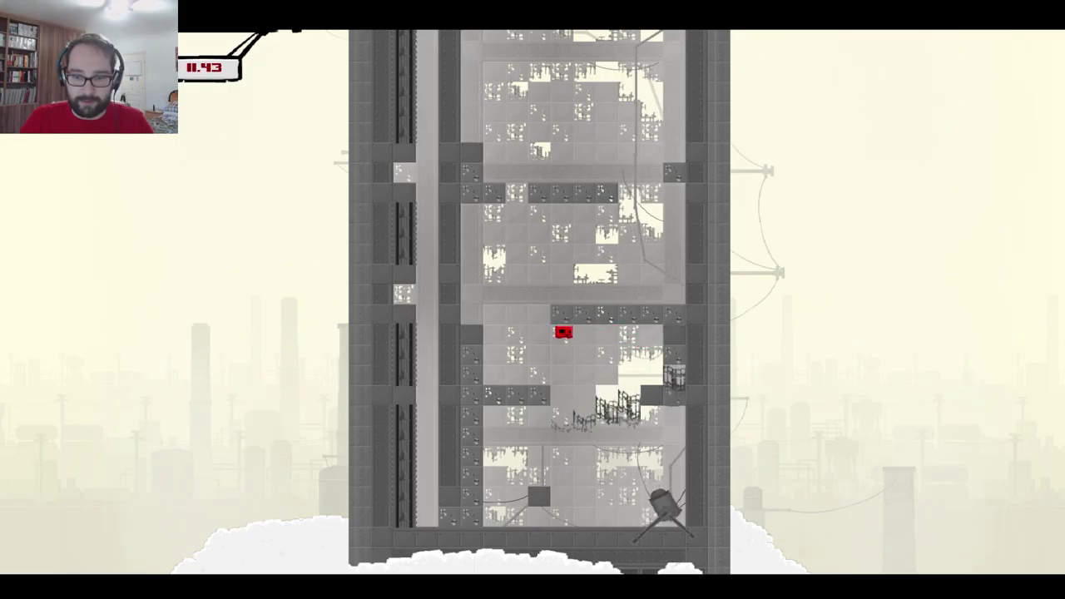
{"action": "key", "text": "Right"}
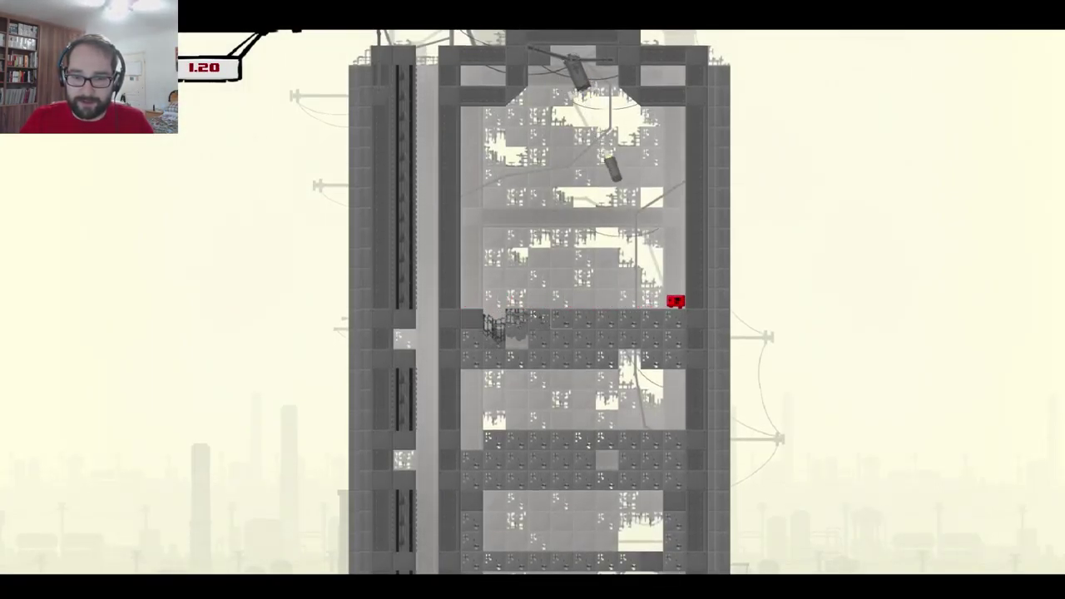
{"action": "key", "text": "Left"}
{"action": "key", "text": "Right"}
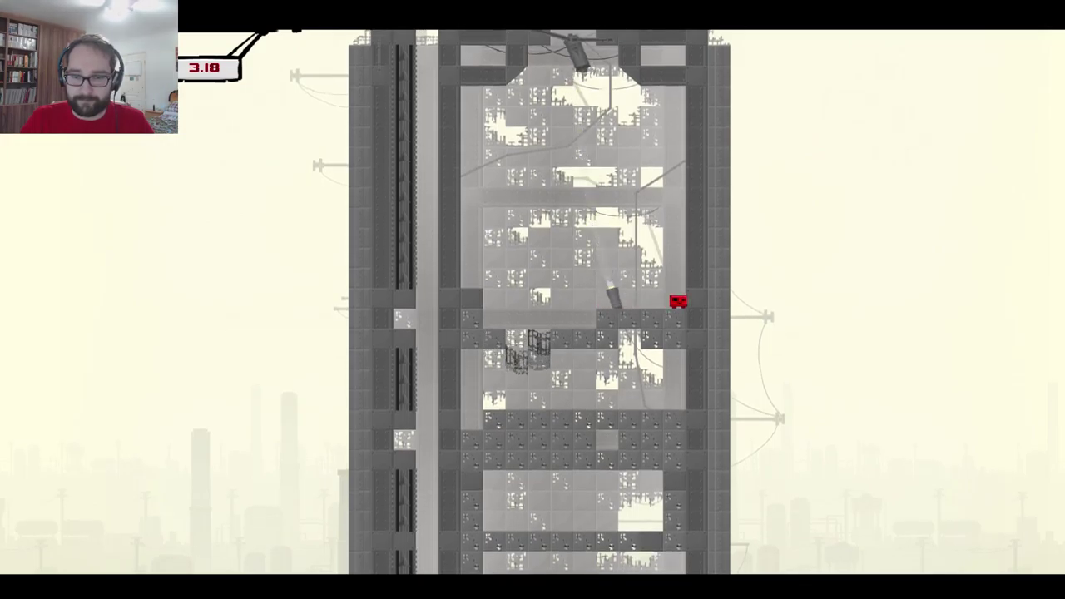
{"action": "key", "text": "Left"}
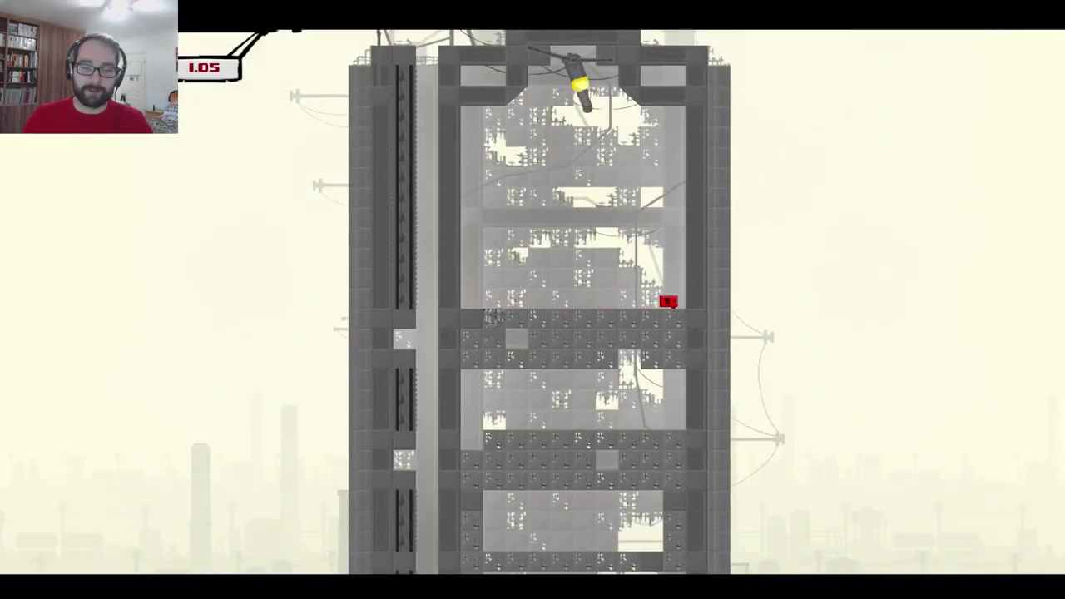
Step: After restarting, run right and jump up the crumbling right wall
{"action": "key", "text": "Left"}
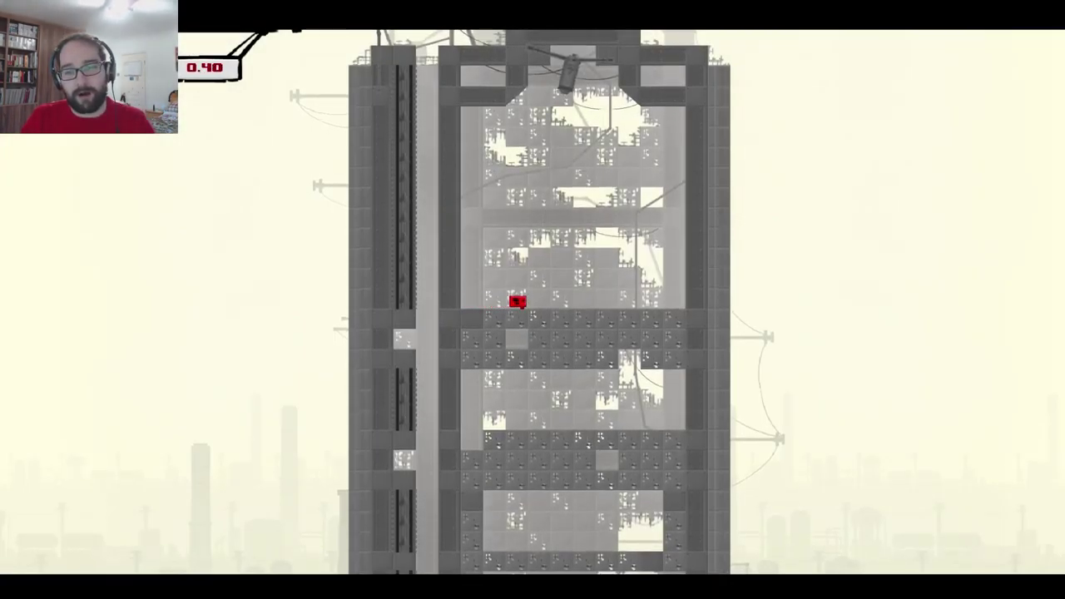
{"action": "key", "text": "Right"}
{"action": "key", "text": "Left"}
{"action": "key", "text": "Right"}
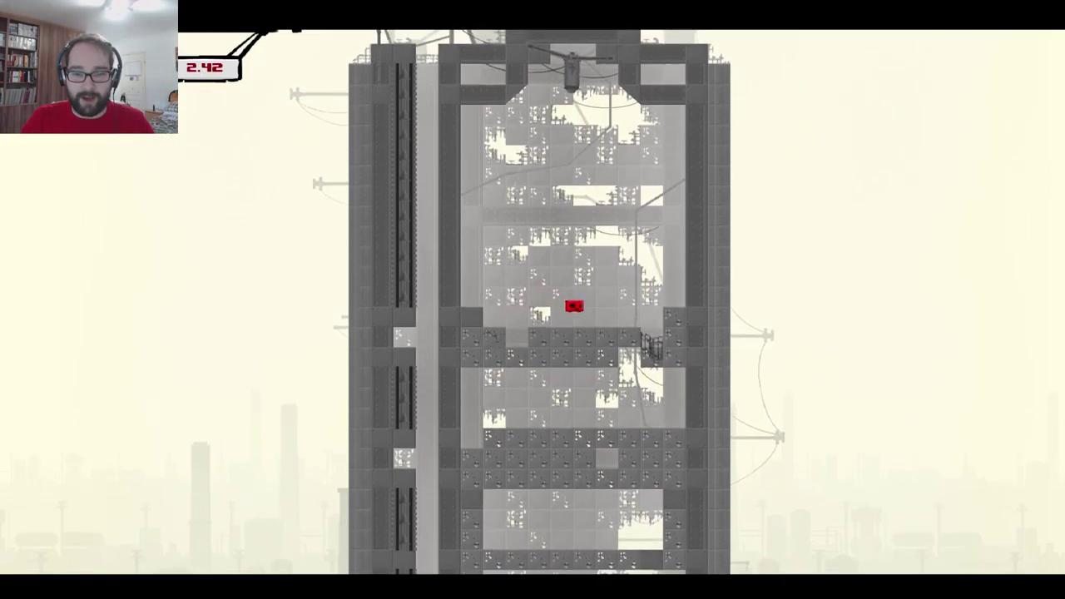
{"action": "key", "text": "Right"}
{"action": "key", "text": "space"}
{"action": "key", "text": "Left"}
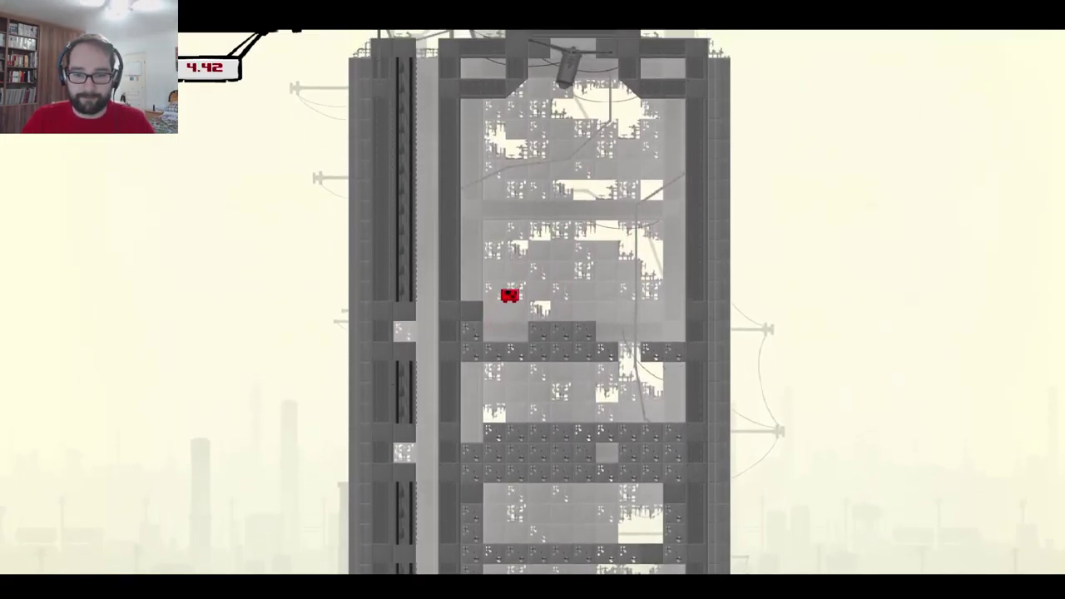
Step: Cross the crumbling ledges and drop to the lower floor, reaching Bandage Girl
{"action": "key", "text": "Right"}
{"action": "key", "text": "Left"}
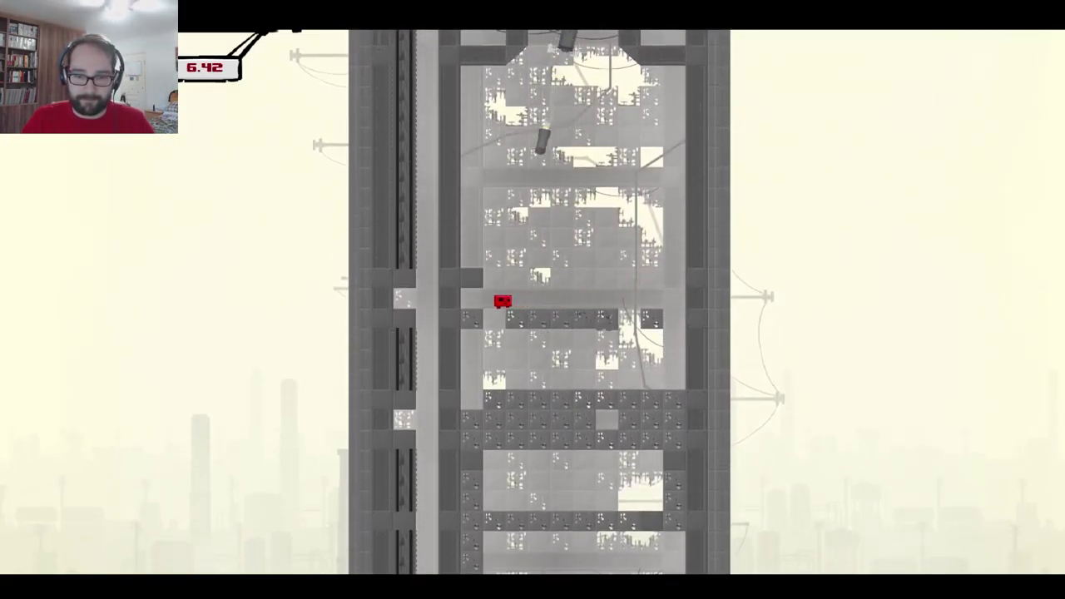
{"action": "key", "text": "Right"}
{"action": "key", "text": "Left"}
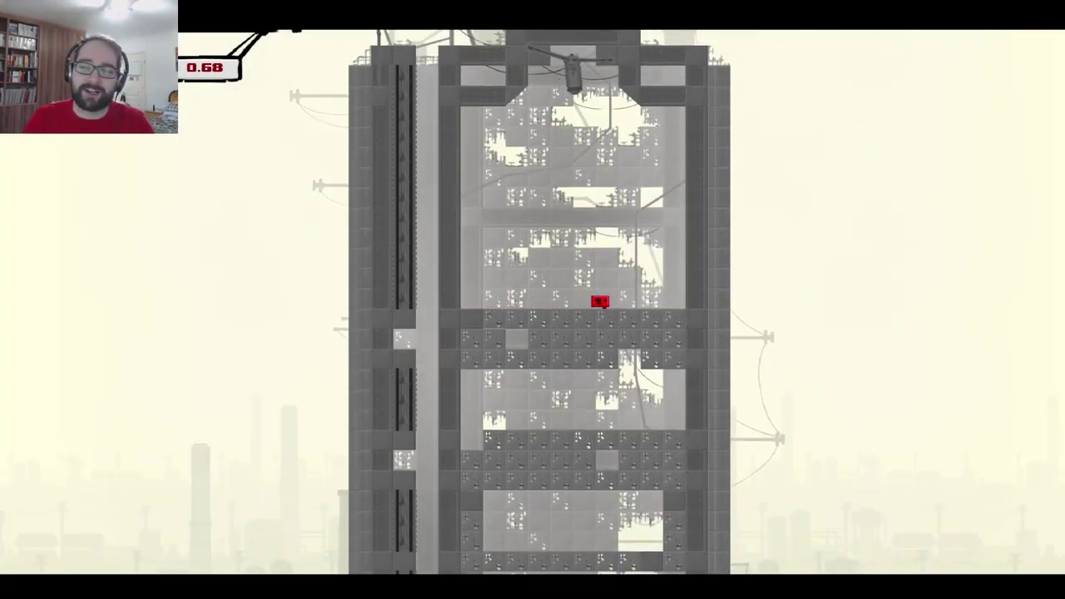
{"action": "key", "text": "Left"}
{"action": "key", "text": "Right"}
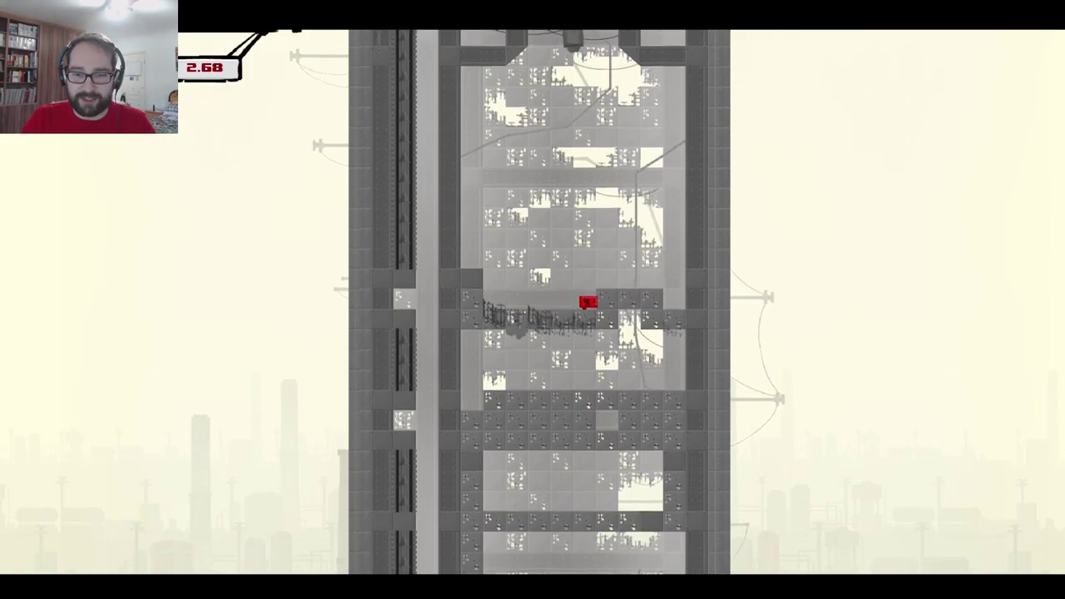
{"action": "key", "text": "Right"}
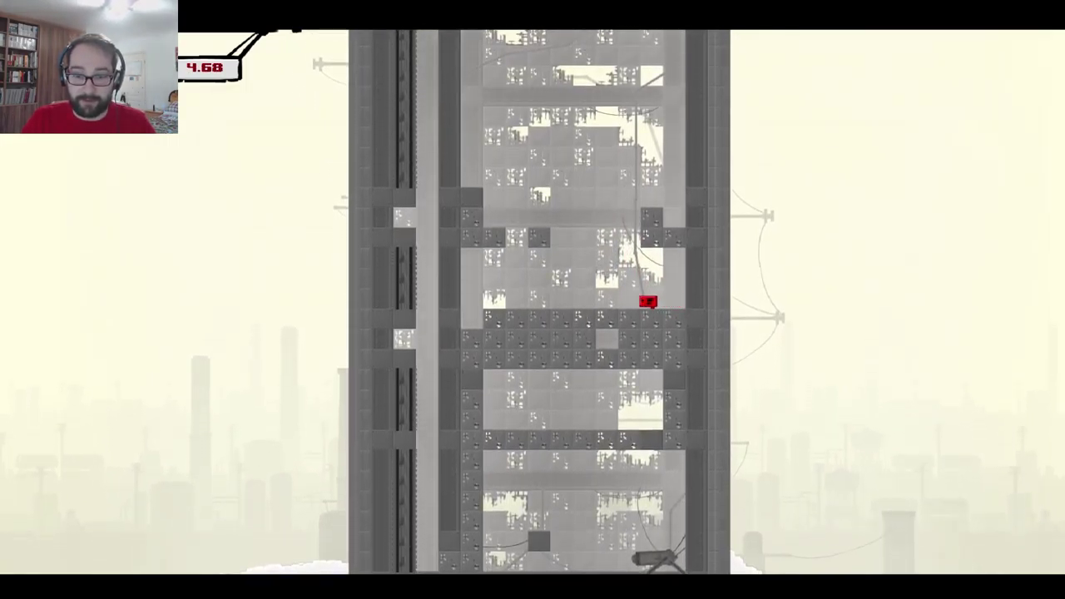
{"action": "key", "text": "Right"}
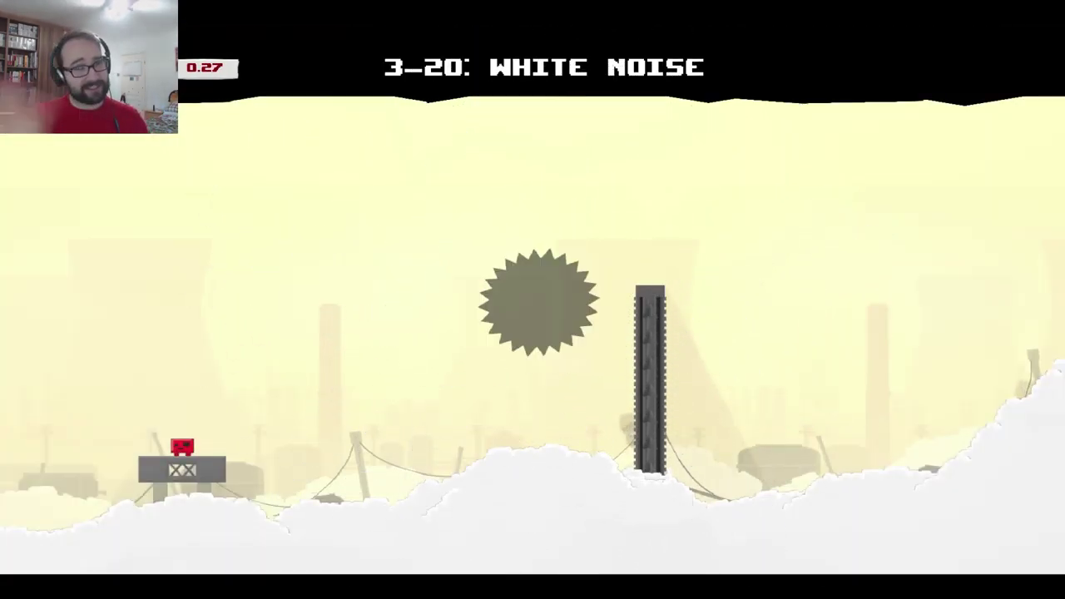
Step: Run Meat Boy right onto the grey tower and climb its left wall
{"action": "key", "text": "Left"}
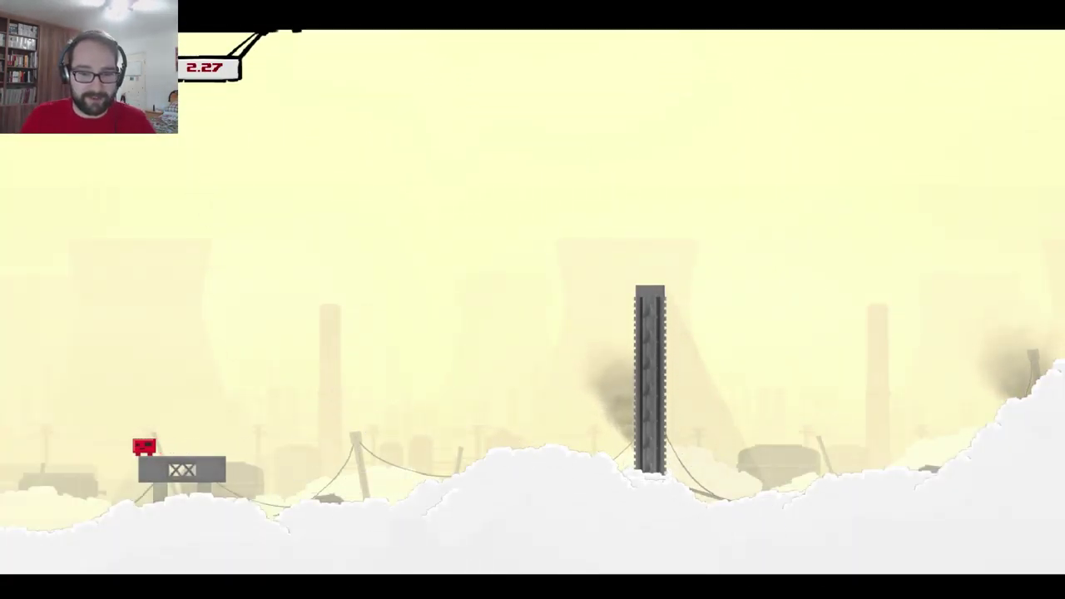
{"action": "key", "text": "Right"}
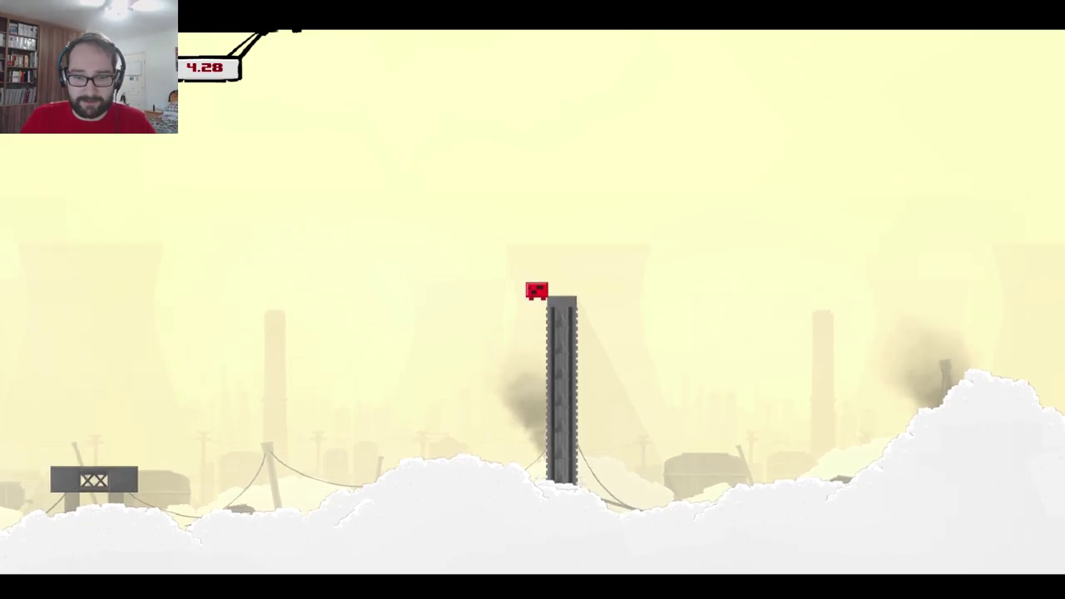
{"action": "key", "text": "space"}
{"action": "key", "text": "Left"}
{"action": "key", "text": "space"}
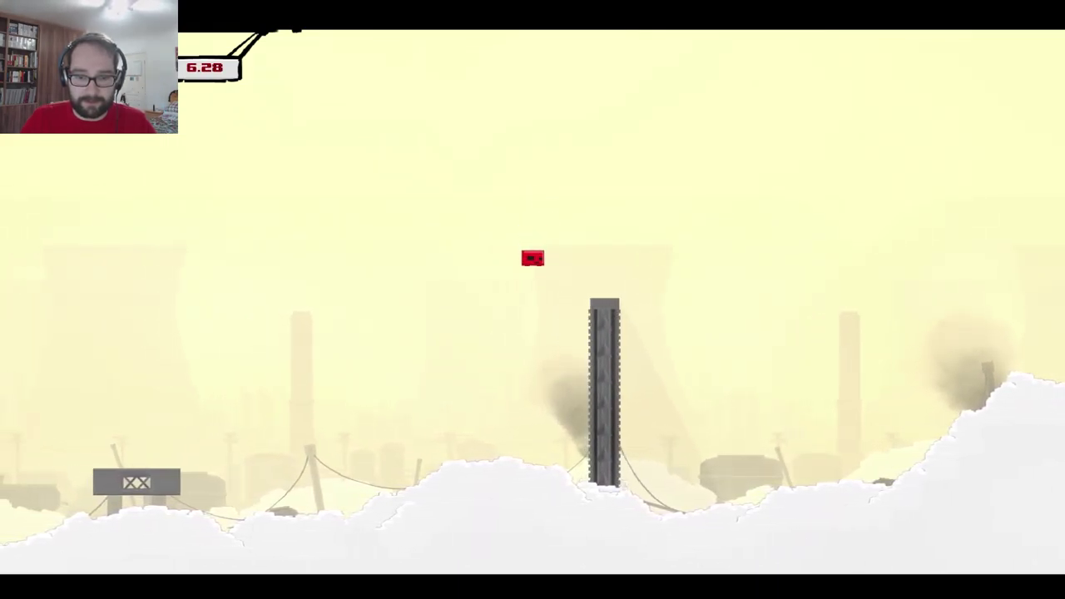
{"action": "key", "text": "space"}
{"action": "key", "text": "space"}
{"action": "key", "text": "space"}
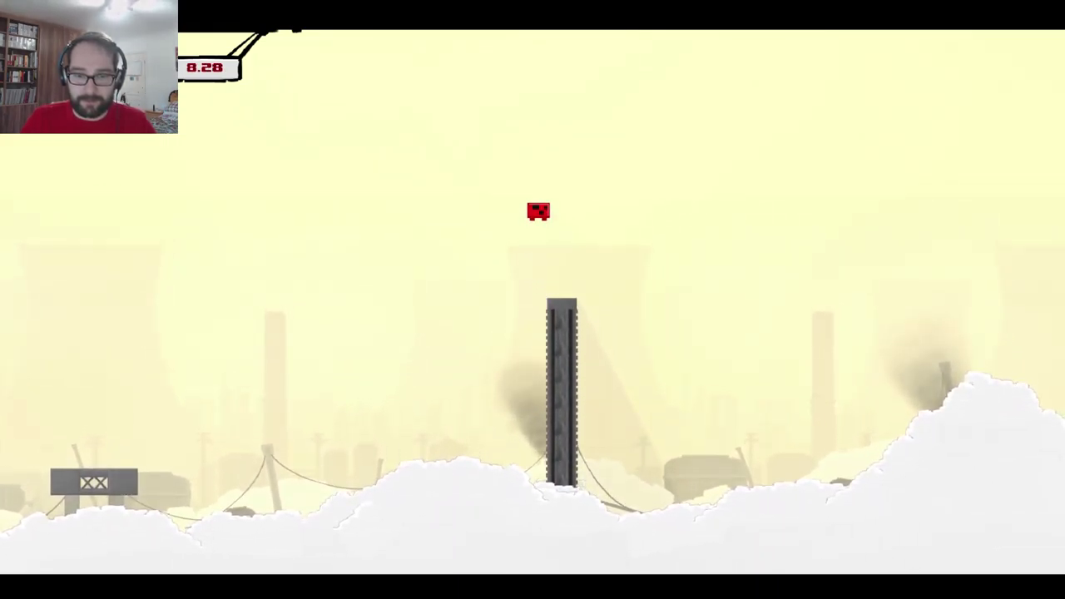
Step: Wall-jump off the tower's left wall, leap right, and run along the ground
{"action": "key", "text": "space"}
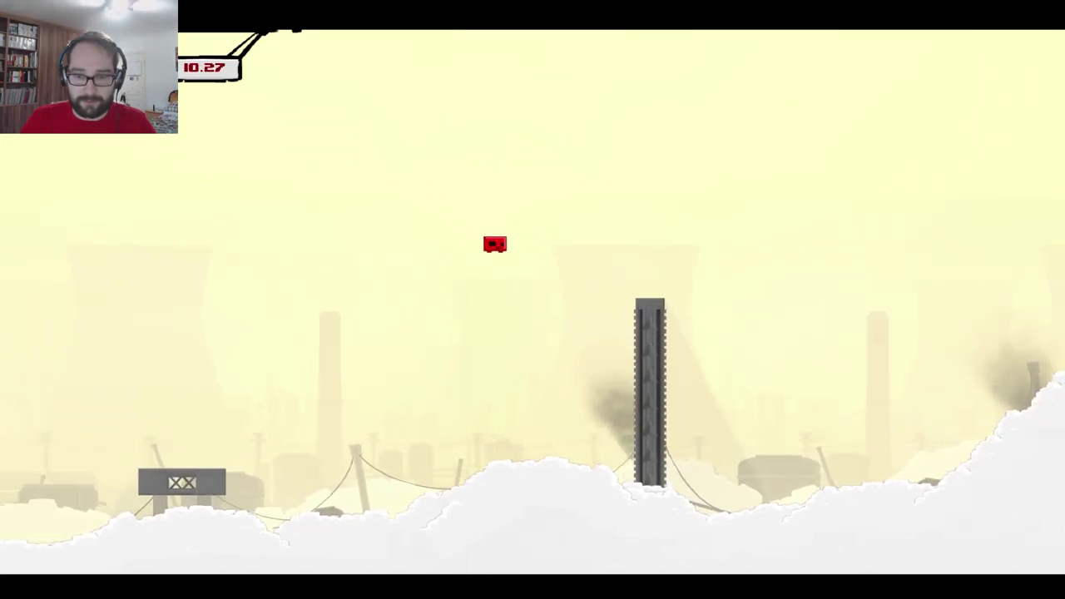
{"action": "key", "text": "Right"}
{"action": "key", "text": "space"}
{"action": "key", "text": "Right"}
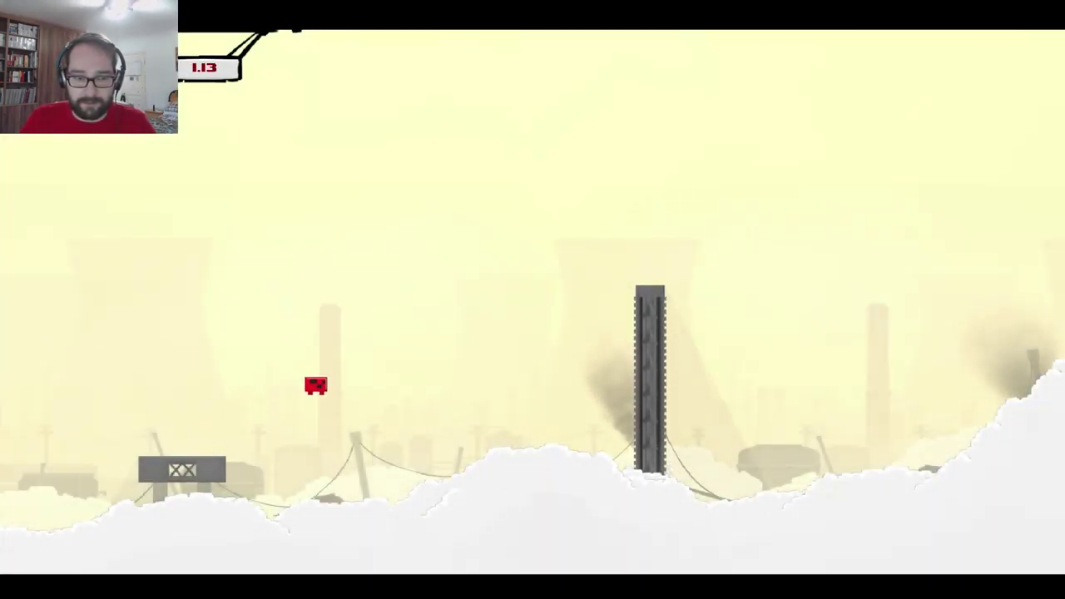
{"action": "key", "text": "Right"}
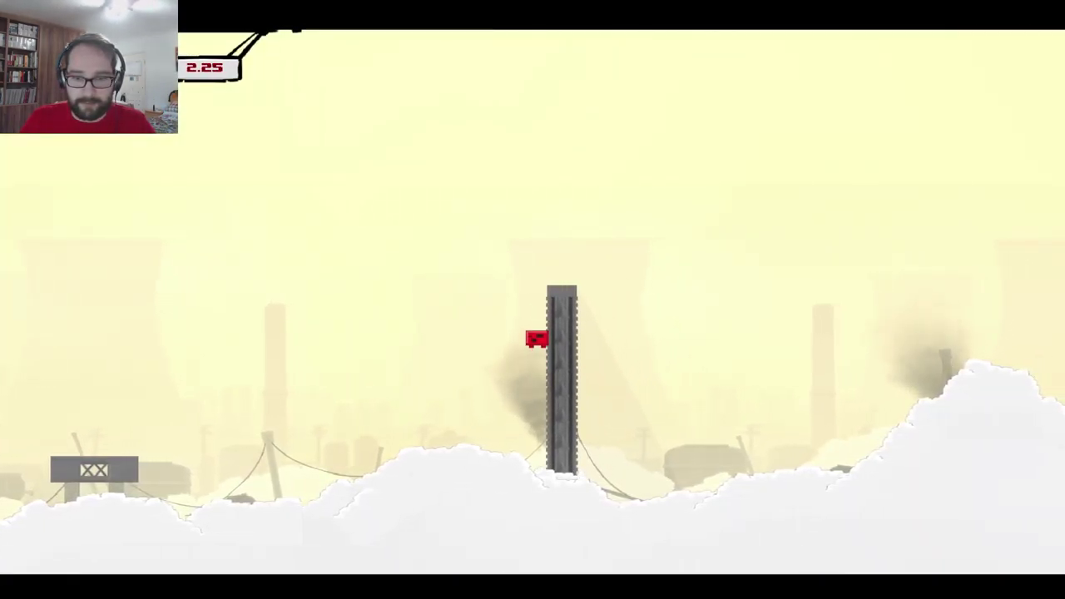
Step: Wall-jump back onto the tower top and hop toward the building
{"action": "key", "text": "space"}
{"action": "key", "text": "space"}
{"action": "key", "text": "Right"}
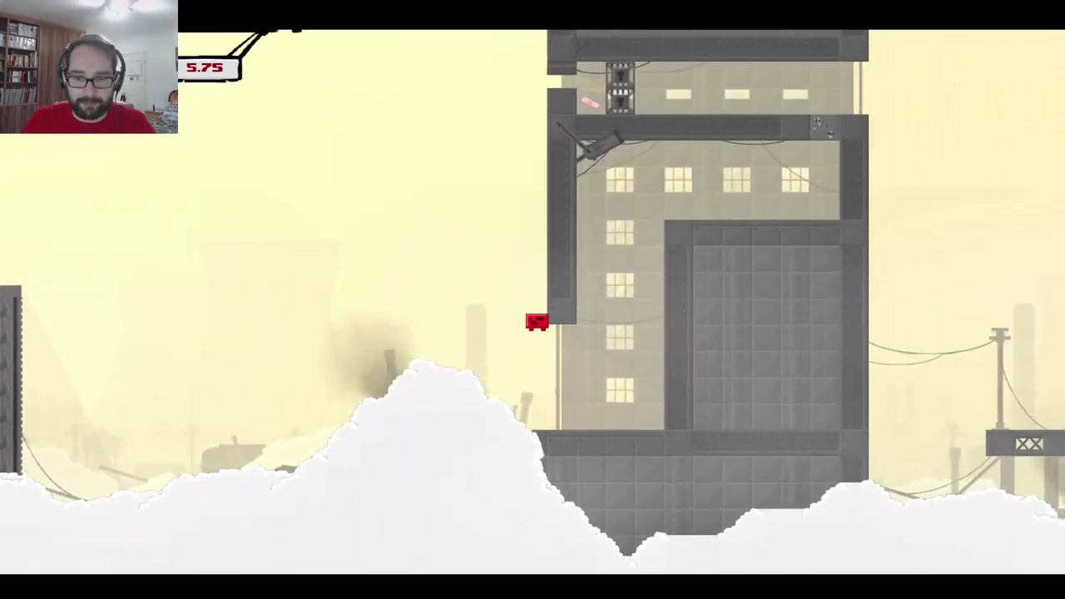
{"action": "key", "text": "Right"}
{"action": "key", "text": "space"}
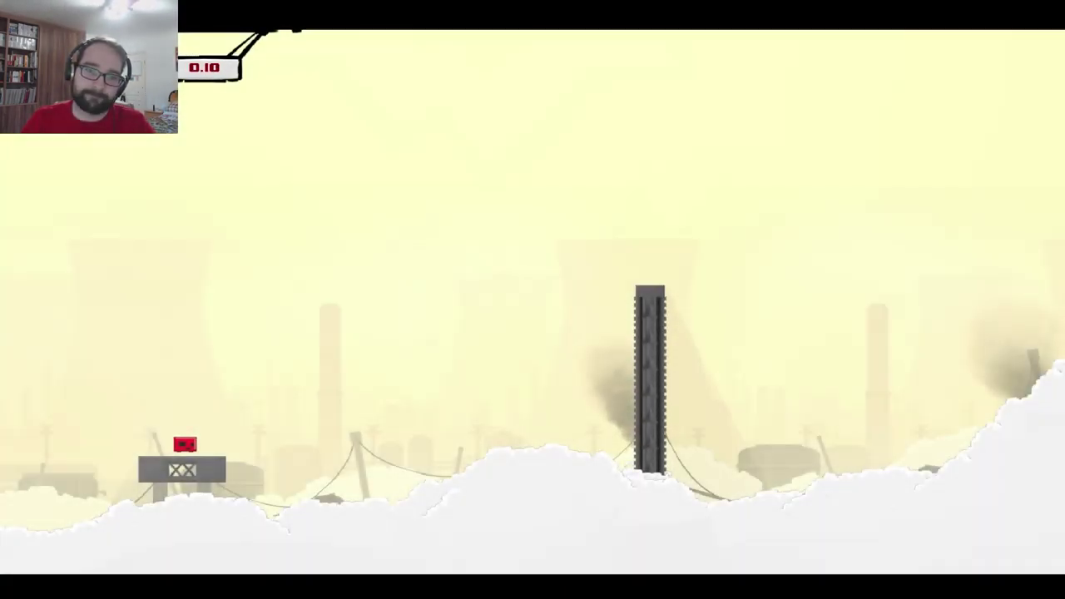
{"action": "key", "text": "Right"}
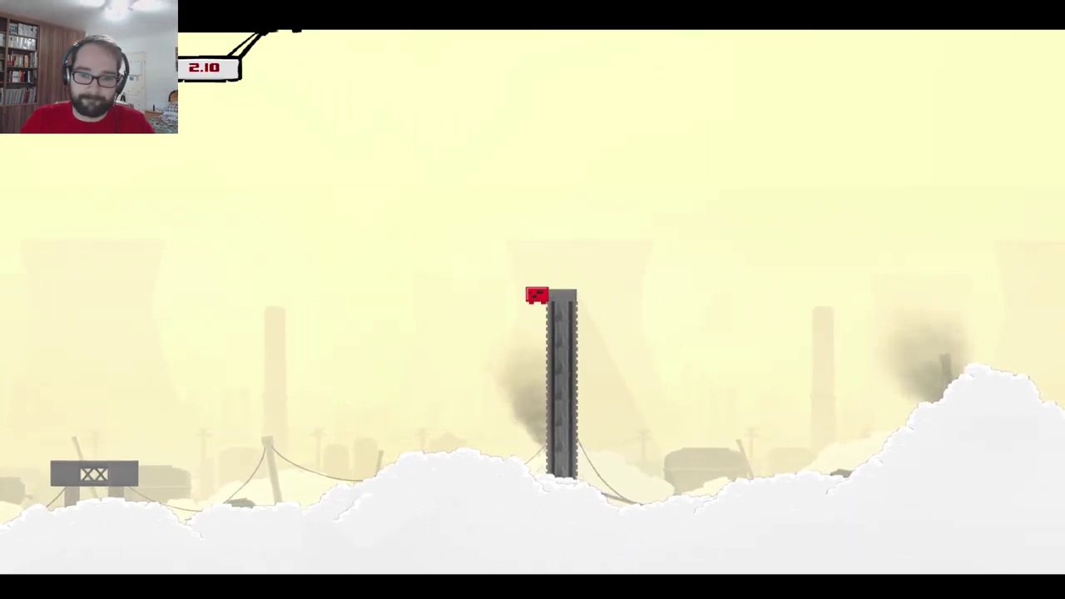
{"action": "key", "text": "space"}
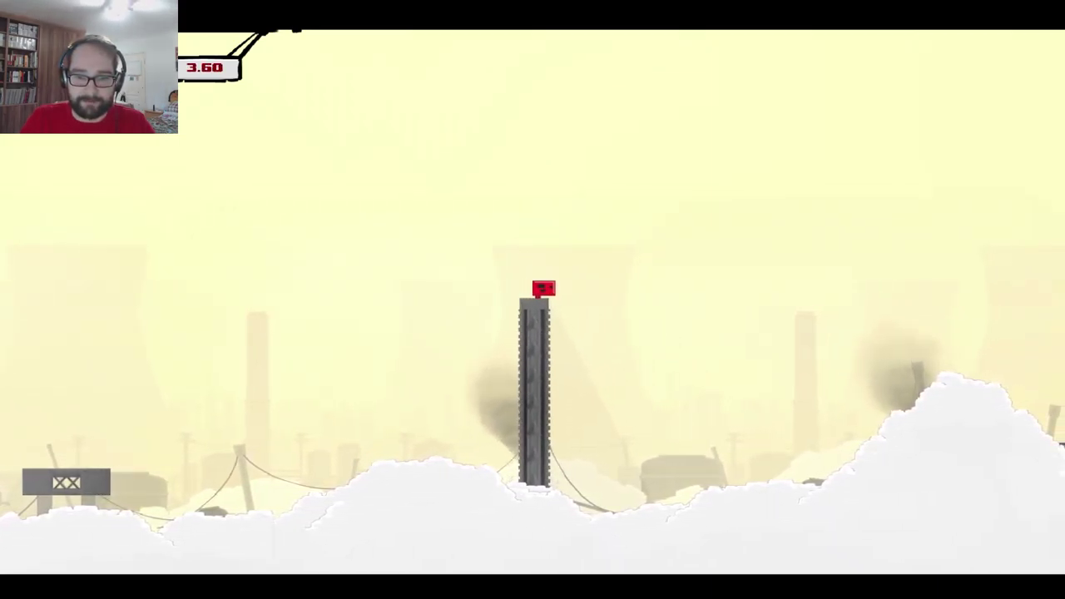
{"action": "key", "text": "space"}
Step: Leap to the building's left wall and settle on the ledge at its base
{"action": "key", "text": "Right"}
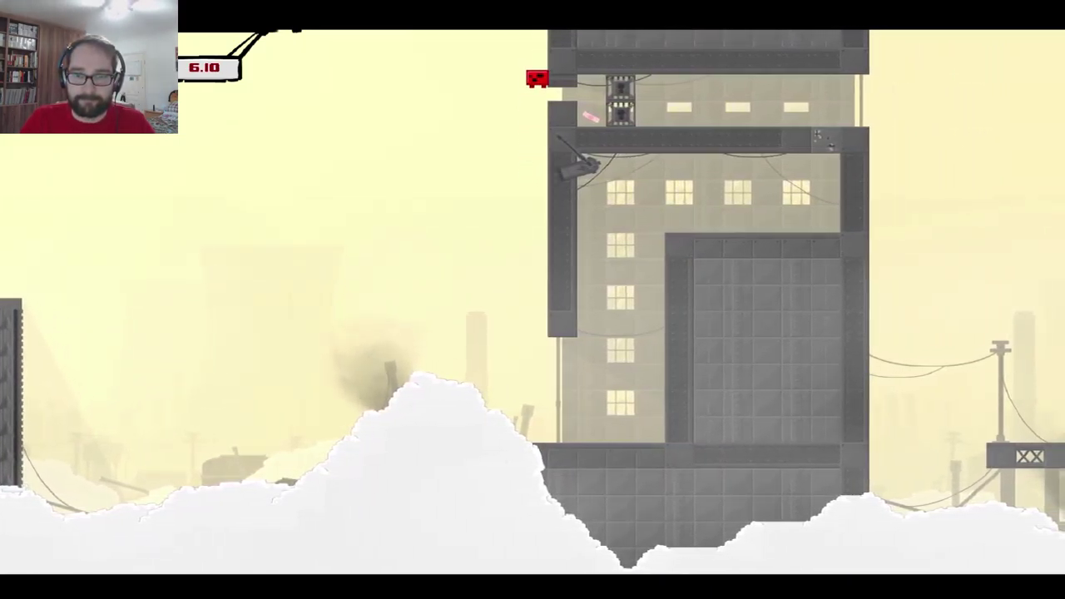
{"action": "key", "text": "space"}
{"action": "key", "text": "Right"}
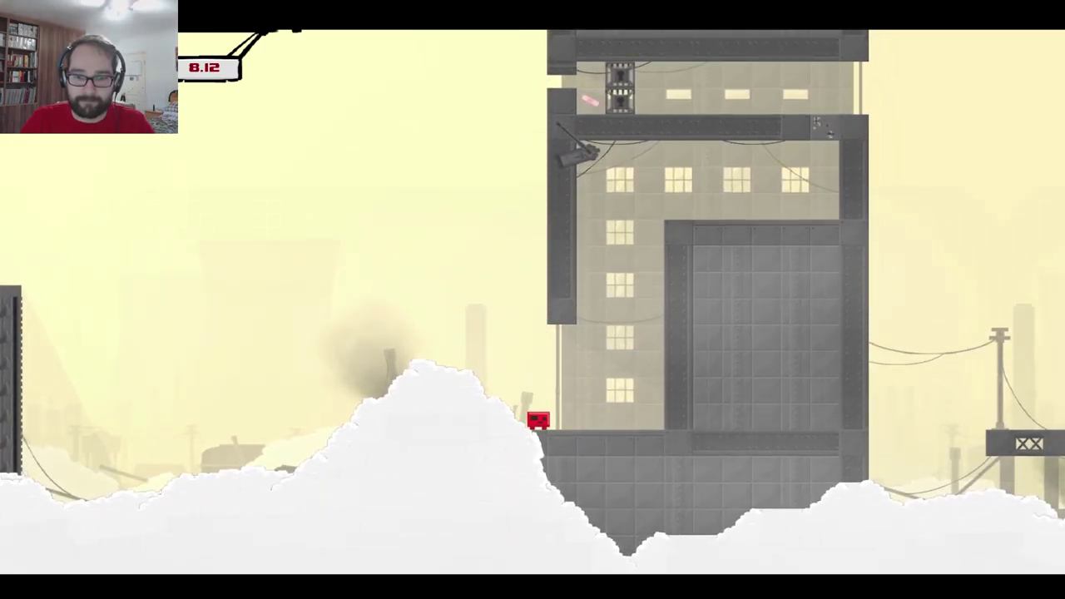
{"action": "key", "text": "Right"}
{"action": "key", "text": "Left"}
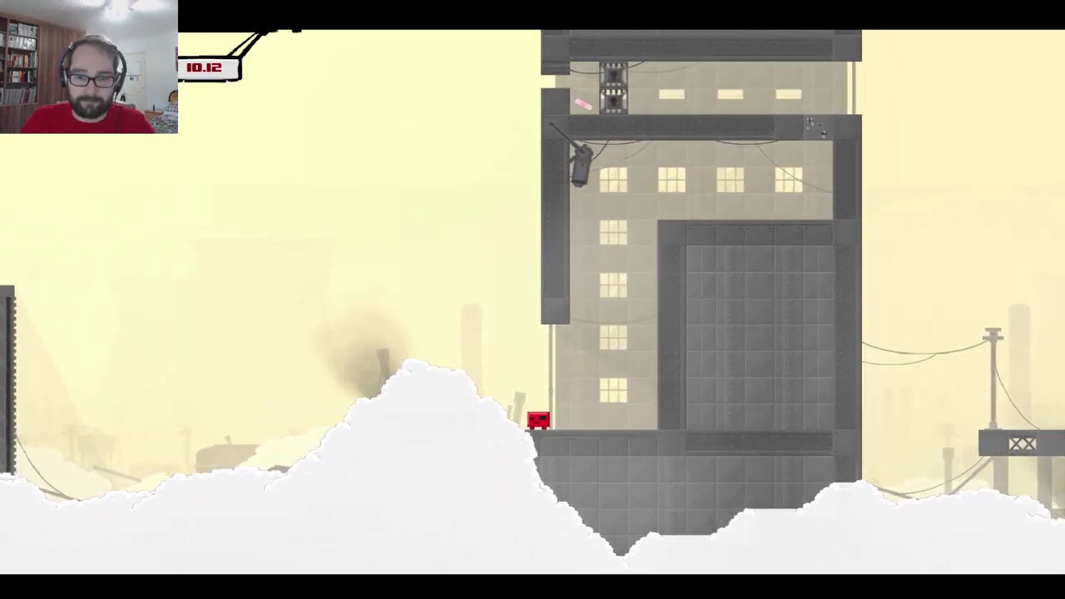
{"action": "key", "text": "Right"}
{"action": "key", "text": "Left"}
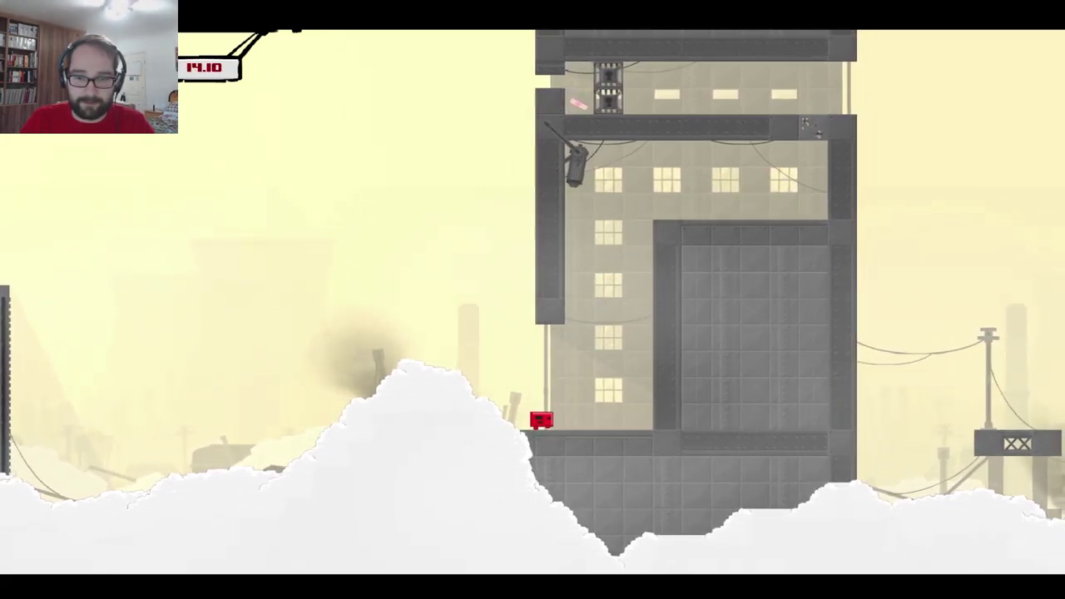
{"action": "key", "text": "Right"}
{"action": "key", "text": "Left"}
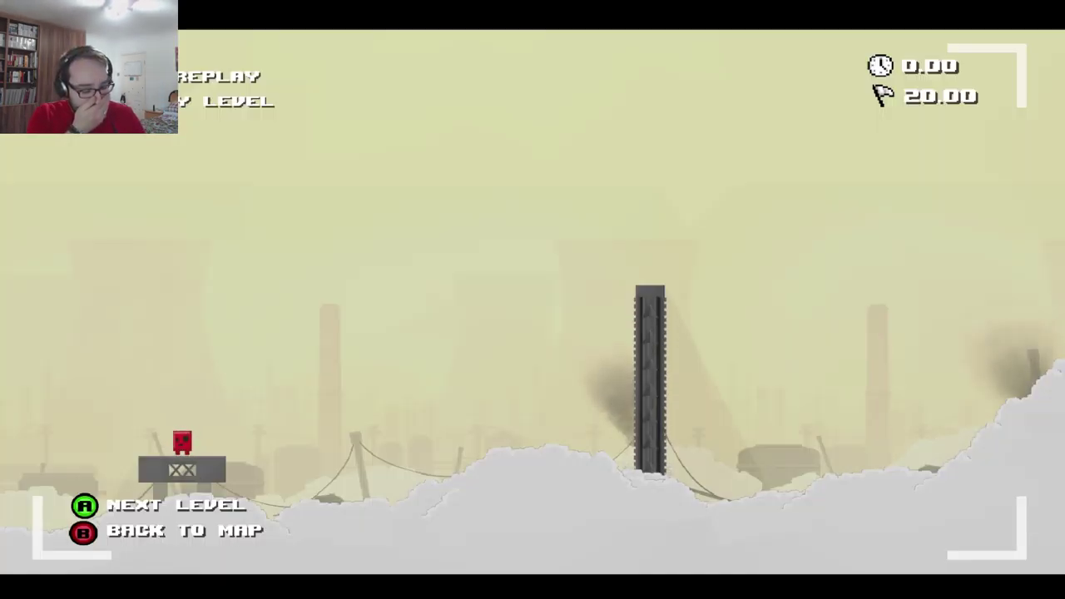
Step: Exit the level results with Escape, back to the Salt Factory map
{"action": "key", "text": "Escape"}
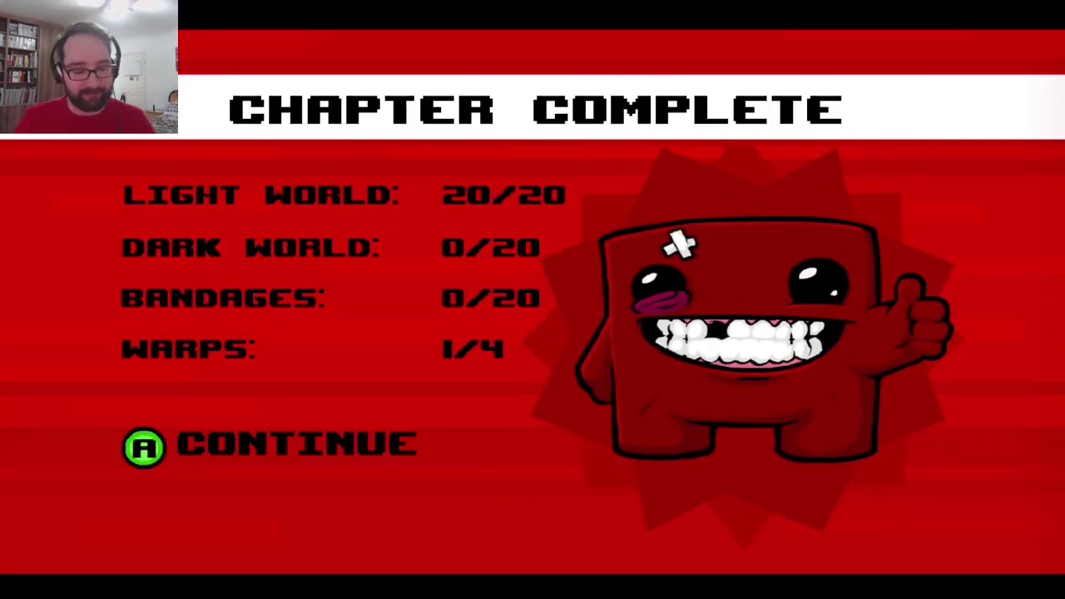
Step: Dismiss the Chapter Complete summary with Enter to reach Ch4: Hell
{"action": "key", "text": "Return"}
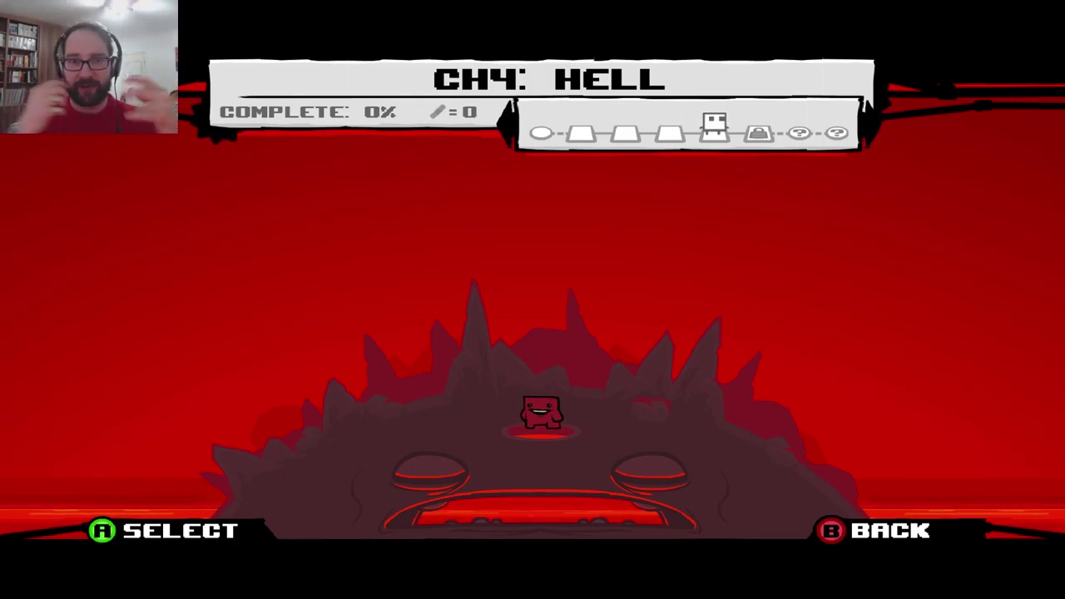
{"action": "key", "text": "Right"}
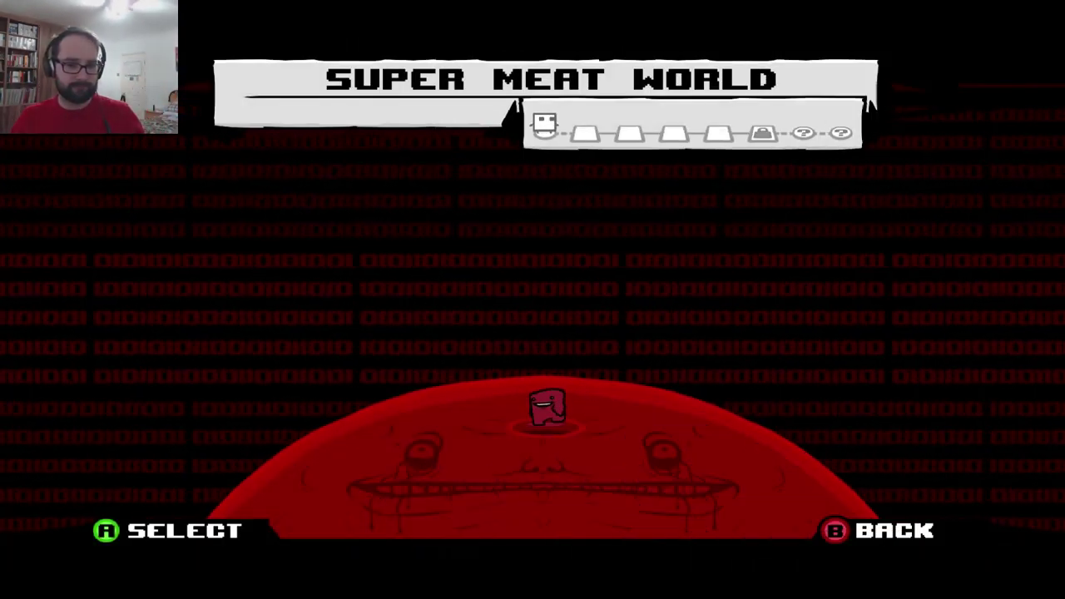
{"action": "key", "text": "Left"}
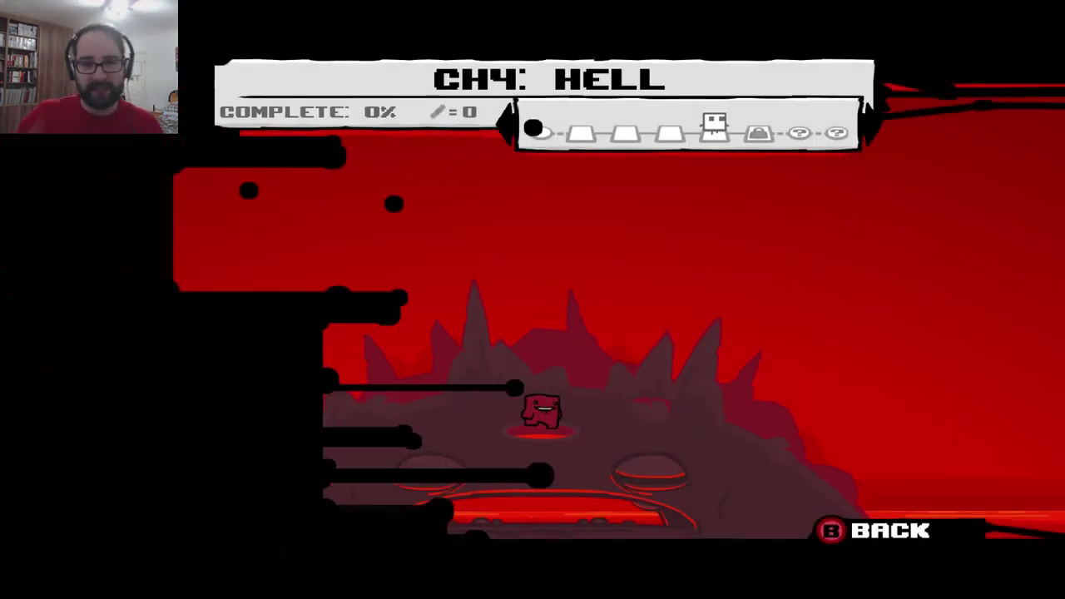